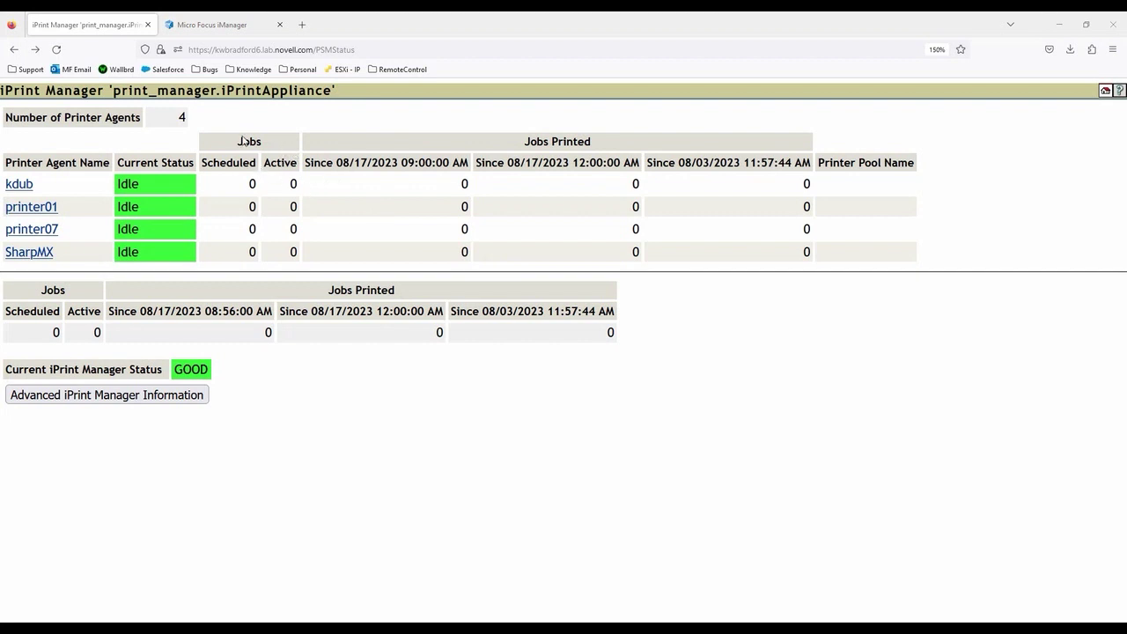
Examine the print manager's name and the current status of the kdub and printer01 printer agents.
left_click_drag(221, 91, 333, 91)
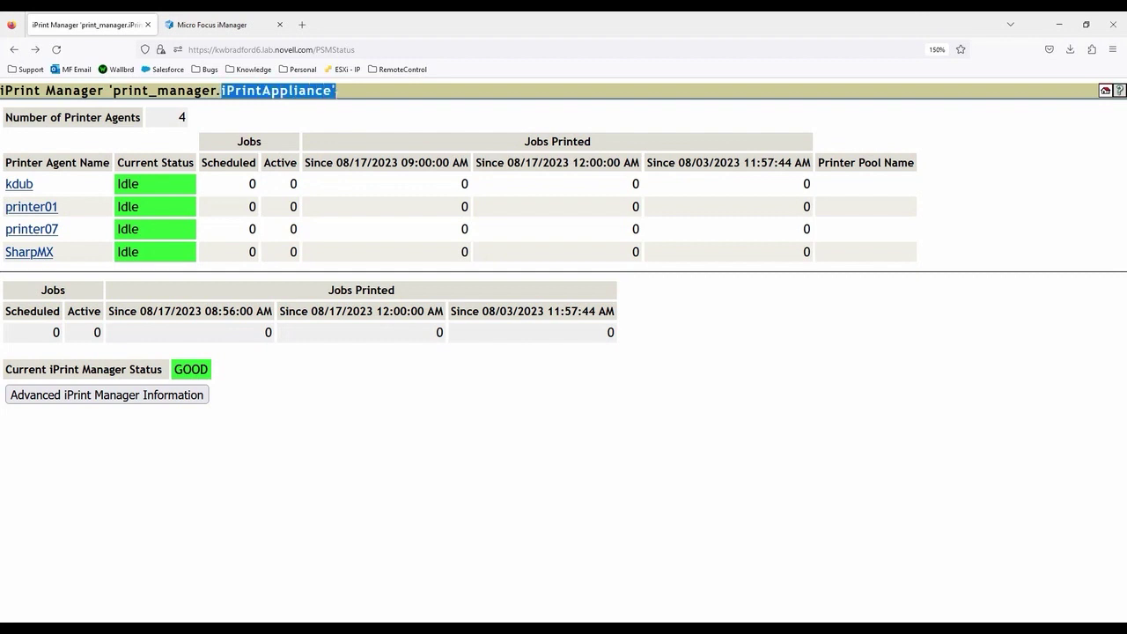
left_click(318, 123)
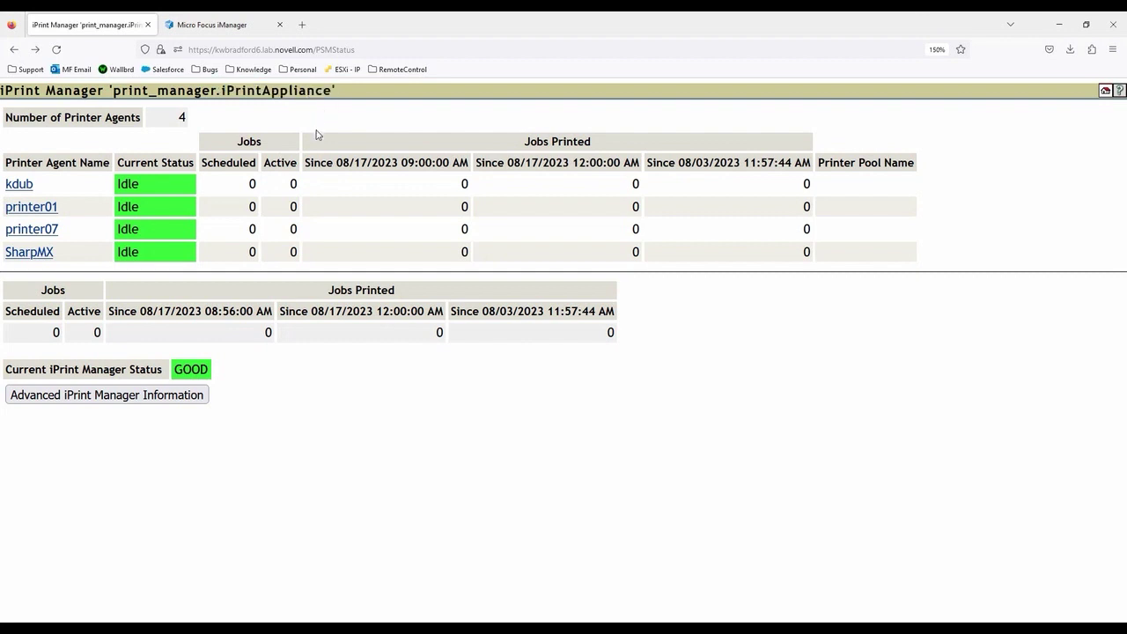
double_click(128, 182)
left_click(135, 207)
double_click(135, 207)
double_click(146, 191)
left_click(173, 202)
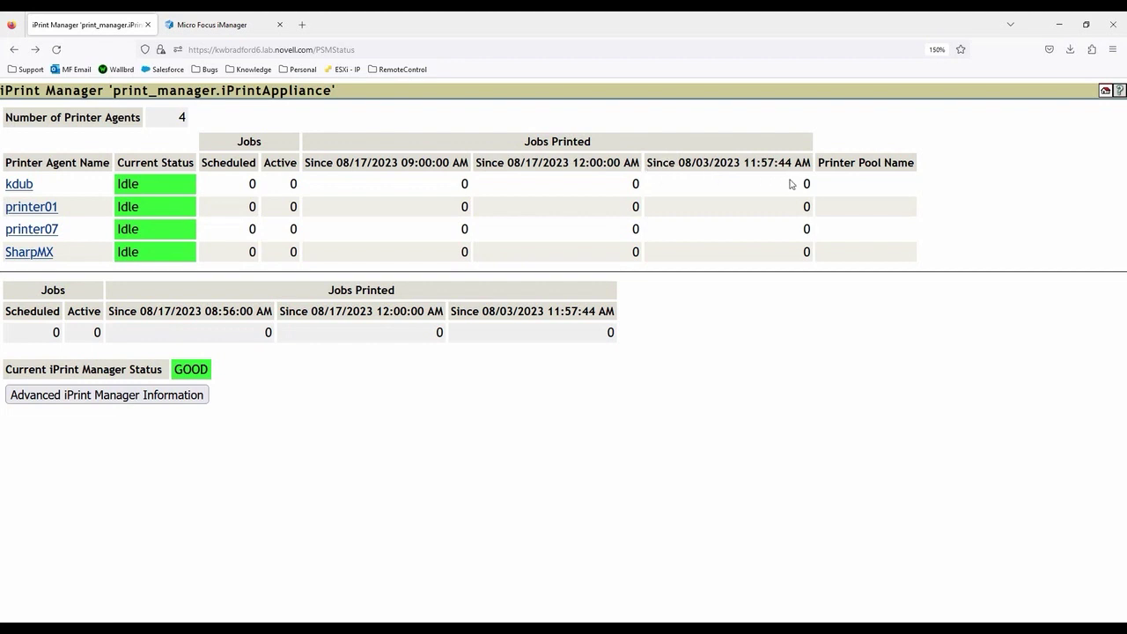
Review the Jobs Printed time periods for the printer agents and the print manager's overall job counts.
left_click_drag(742, 162, 793, 162)
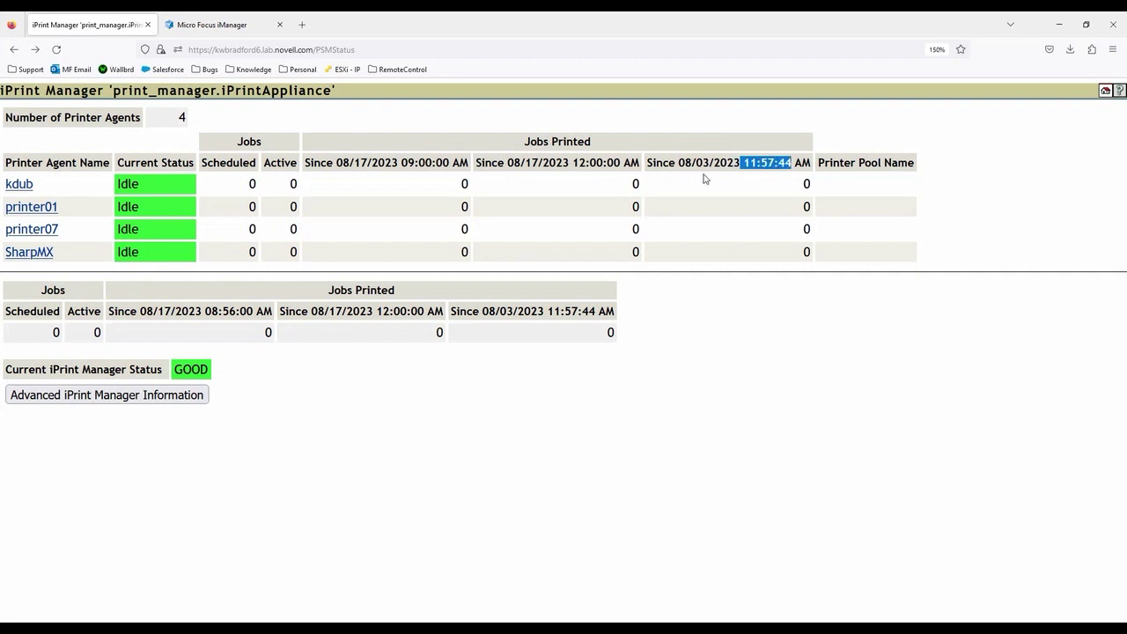
left_click_drag(624, 163, 571, 163)
left_click_drag(399, 163, 437, 163)
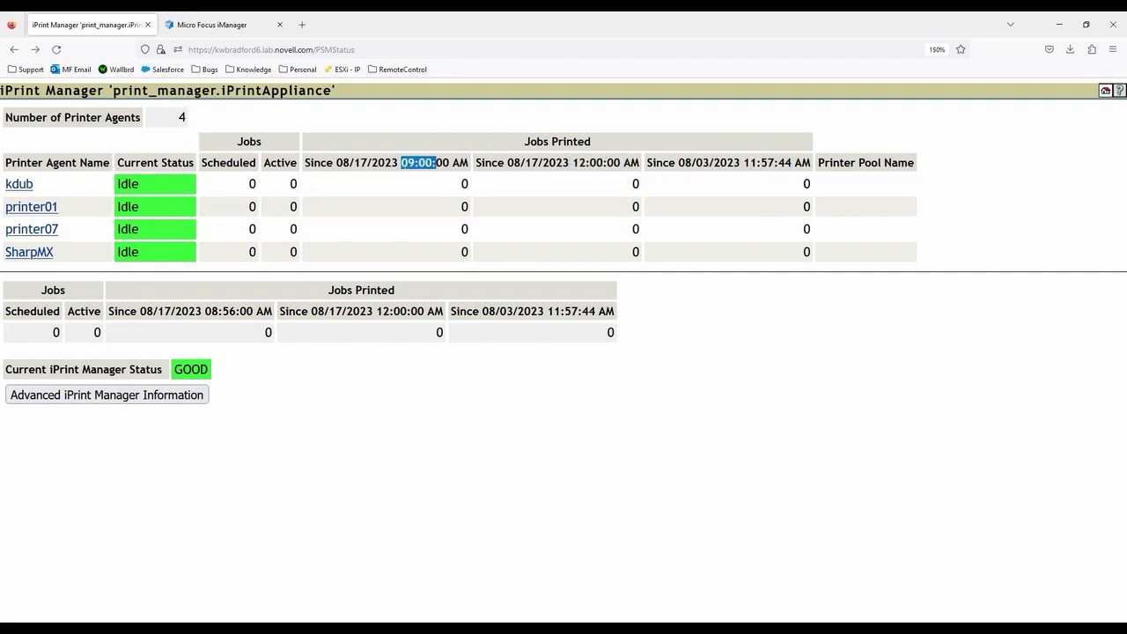
double_click(464, 183)
double_click(611, 333)
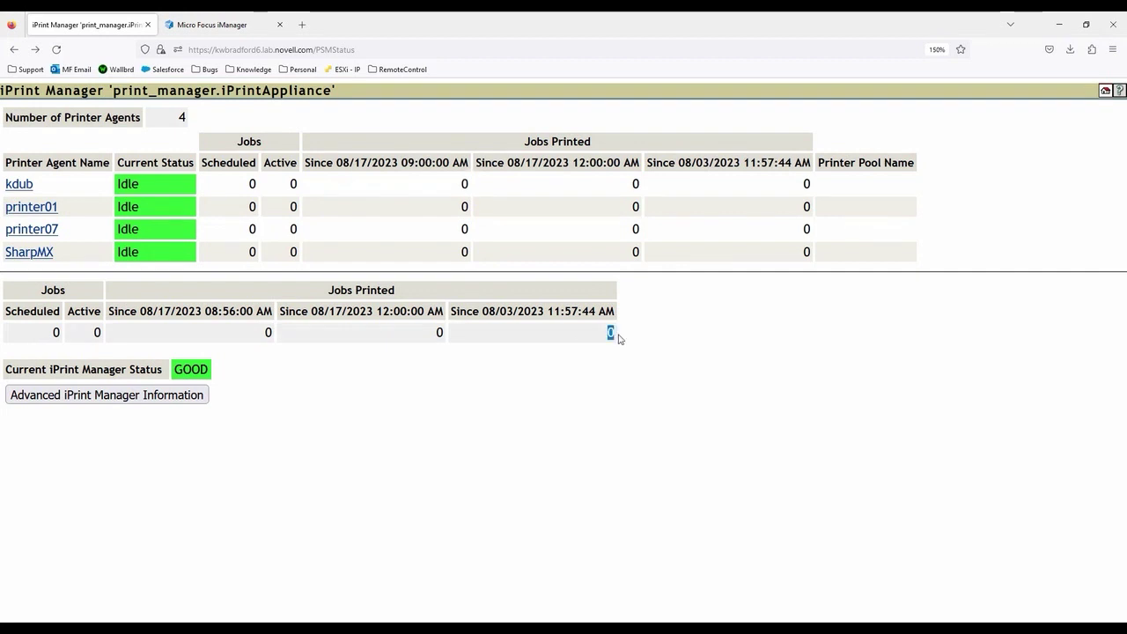
double_click(438, 333)
double_click(269, 334)
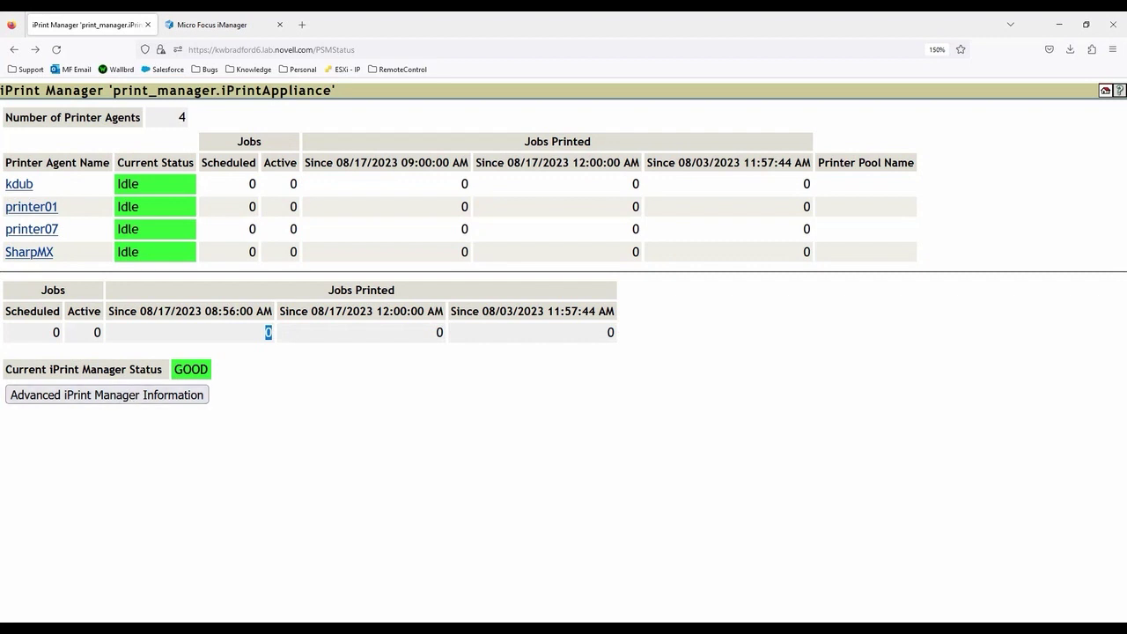
View the printer01 agent's information page, check its Printer Agent Status, and return to the print manager overview.
left_click(27, 209)
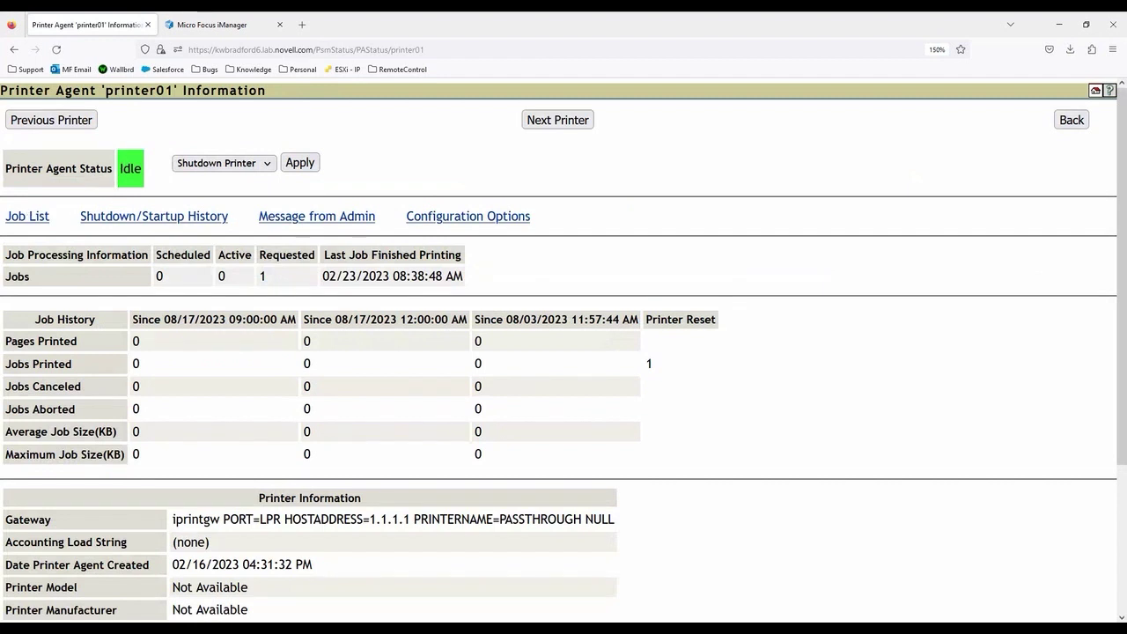
left_click_drag(29, 168, 137, 168)
left_click(137, 168)
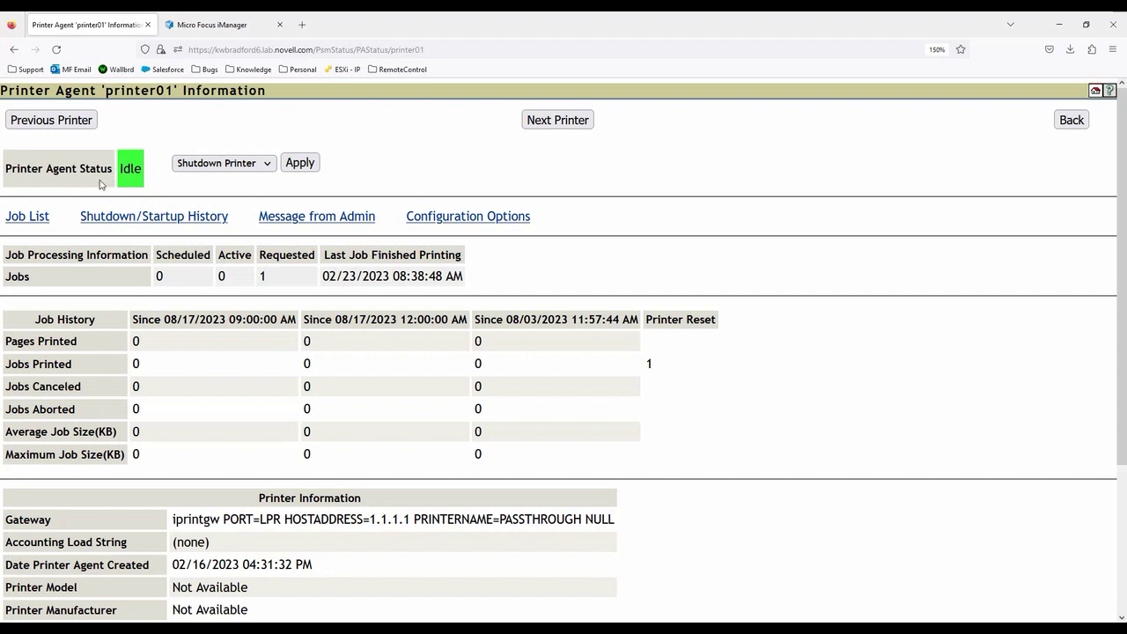
left_click(1059, 130)
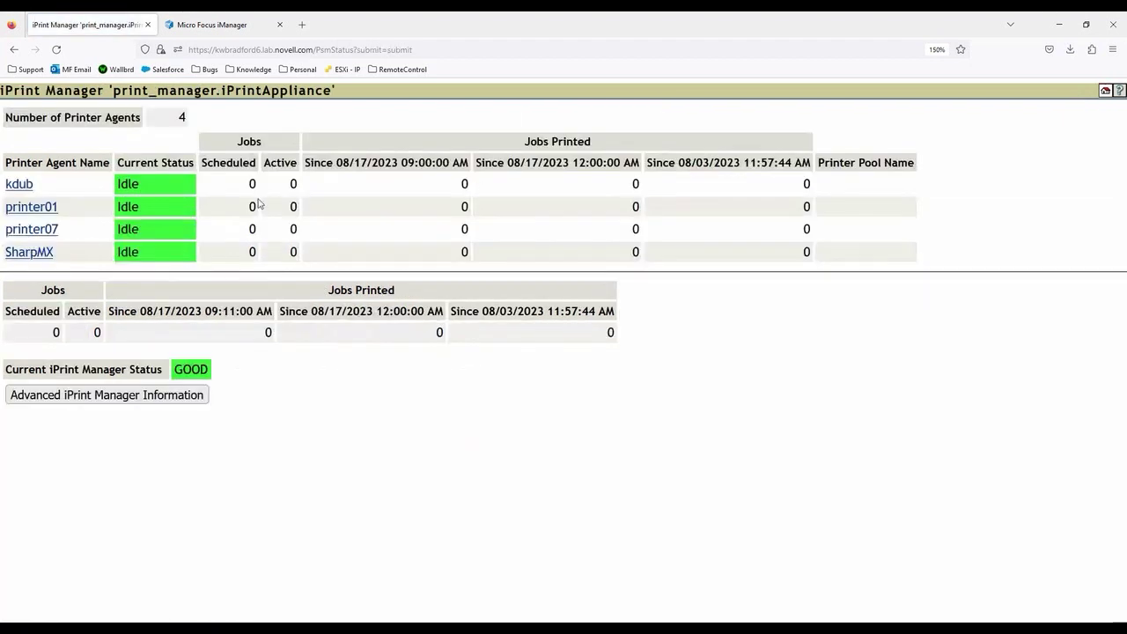
Open the SharpMX agent's information page and examine the entries under Printer Agent Status Details.
left_click(44, 252)
mouse_move(57, 257)
left_mouse_down()
mouse_move(19, 258)
mouse_move(63, 257)
left_mouse_up()
left_click(28, 257)
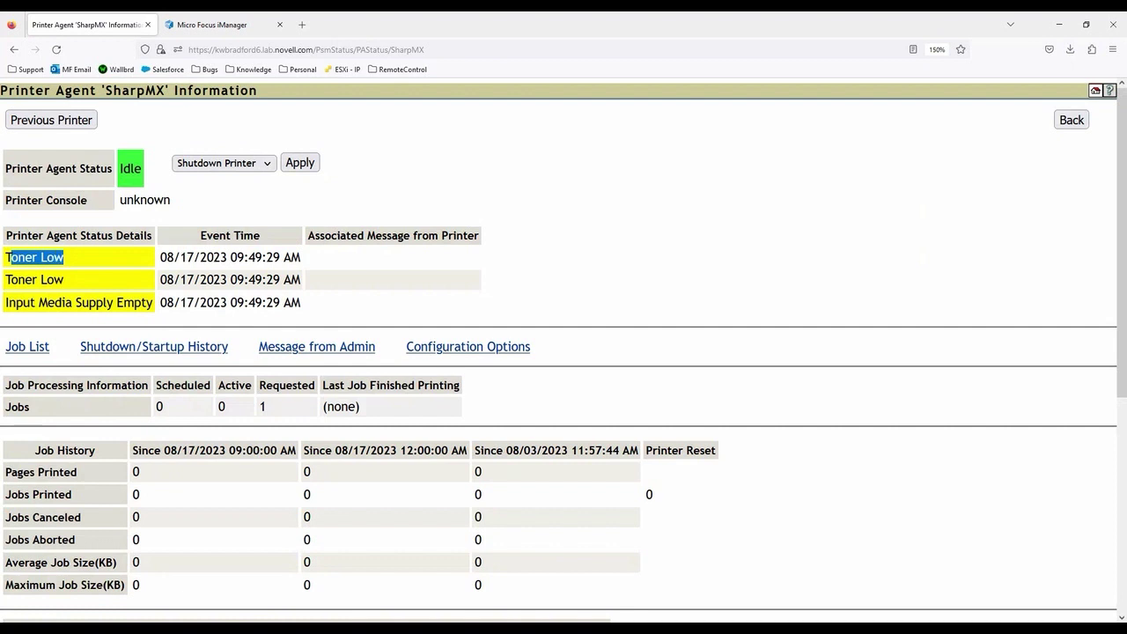
left_click(41, 257)
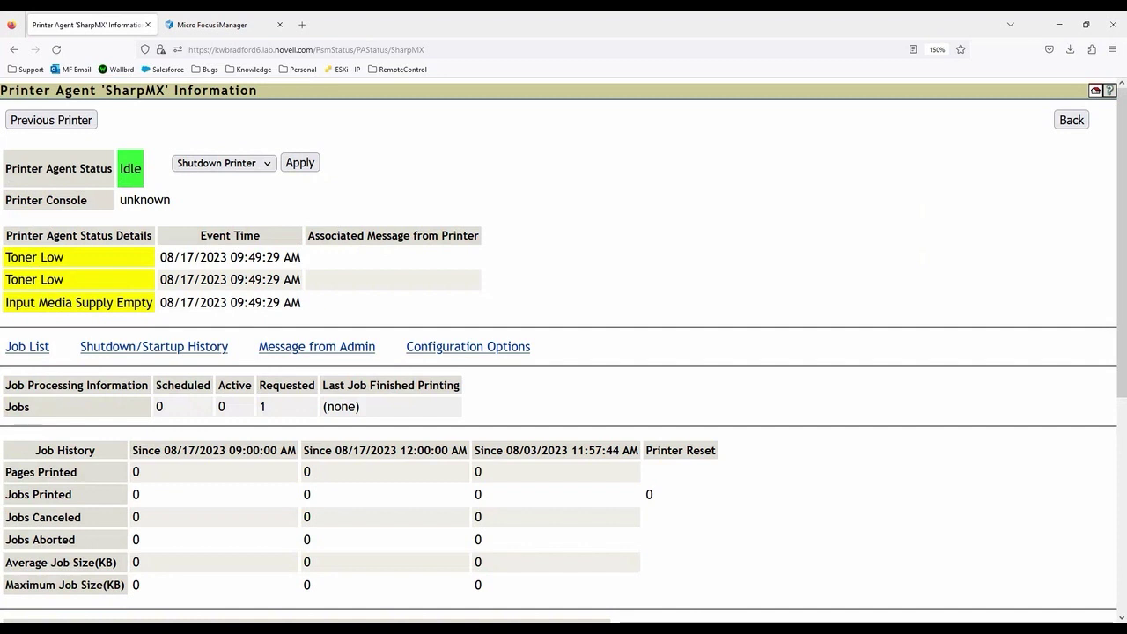
left_click_drag(6, 257, 55, 257)
left_click(55, 258)
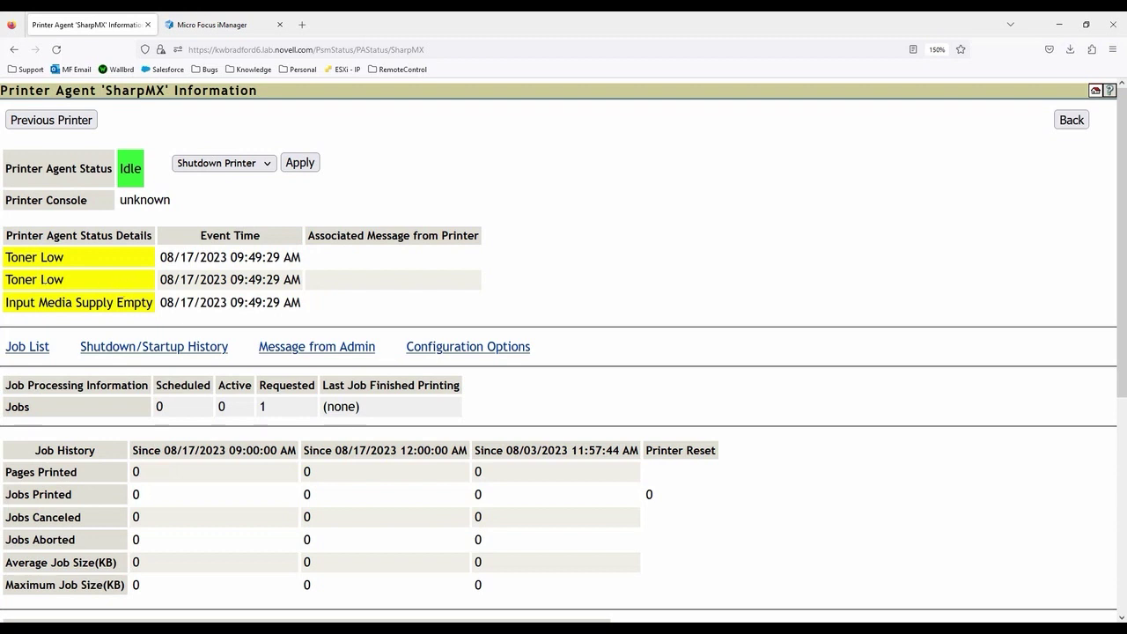
left_click_drag(25, 280, 53, 280)
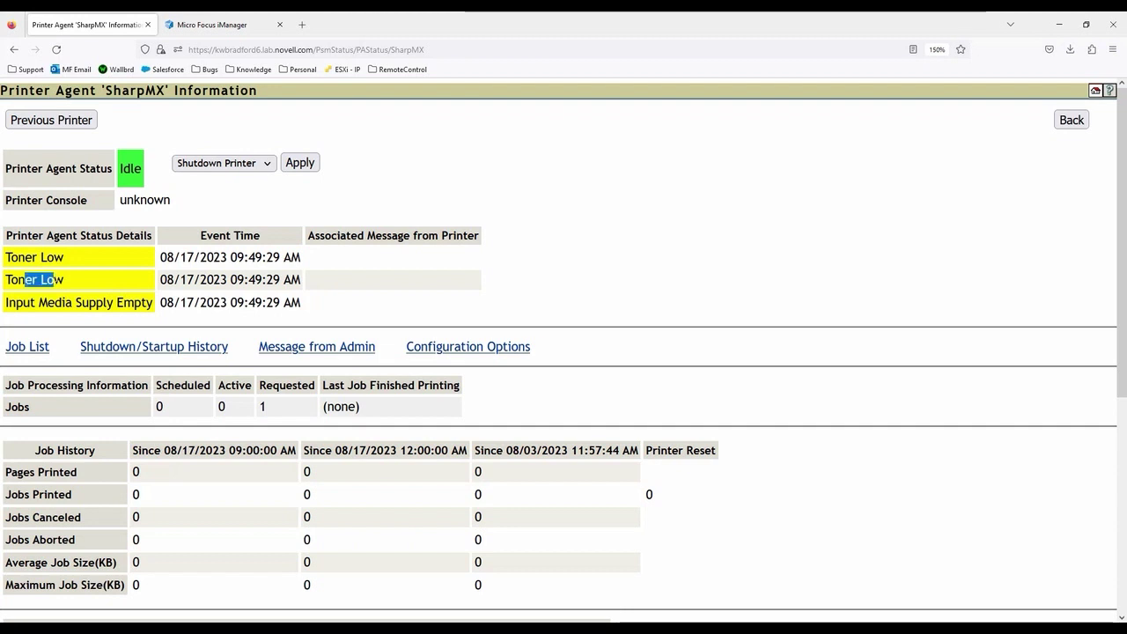
left_click(55, 280)
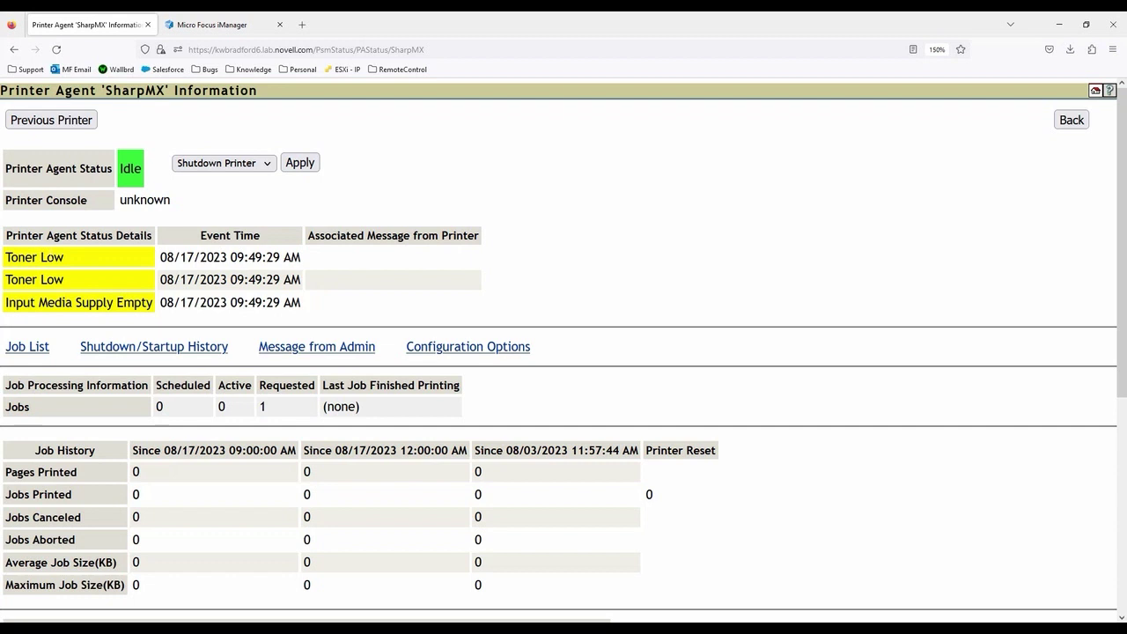
Examine the Gateway host address and the Associated NDS Printer Object in SharpMX's Printer Information.
scroll(183, 358, "down", 3)
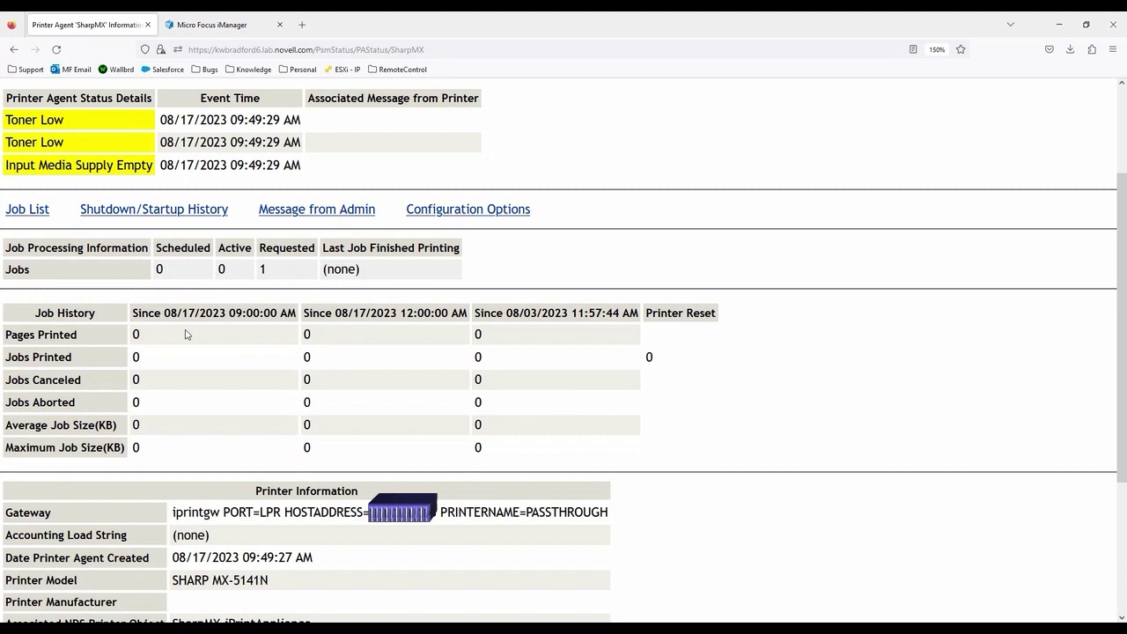
scroll(186, 333, "down", 3)
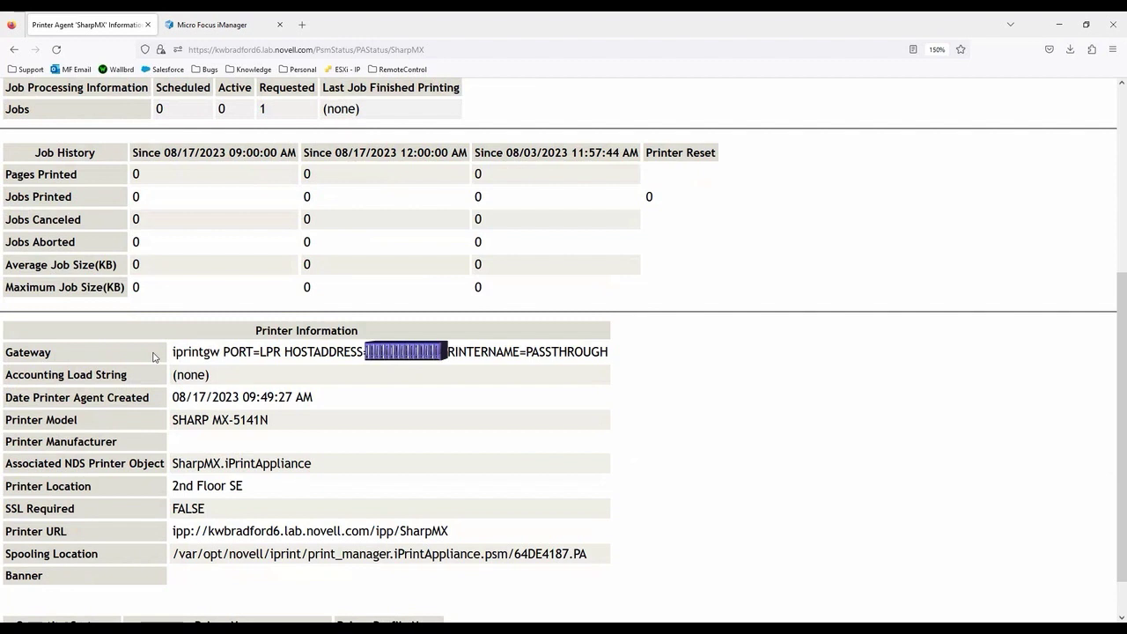
left_click_drag(280, 352, 505, 352)
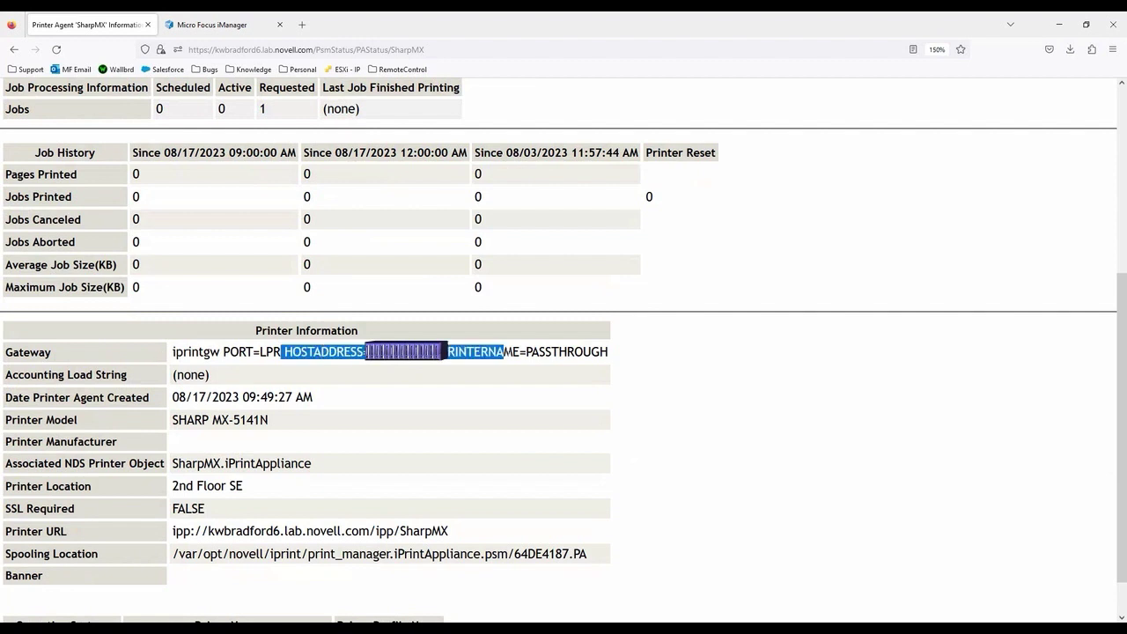
left_click(505, 352)
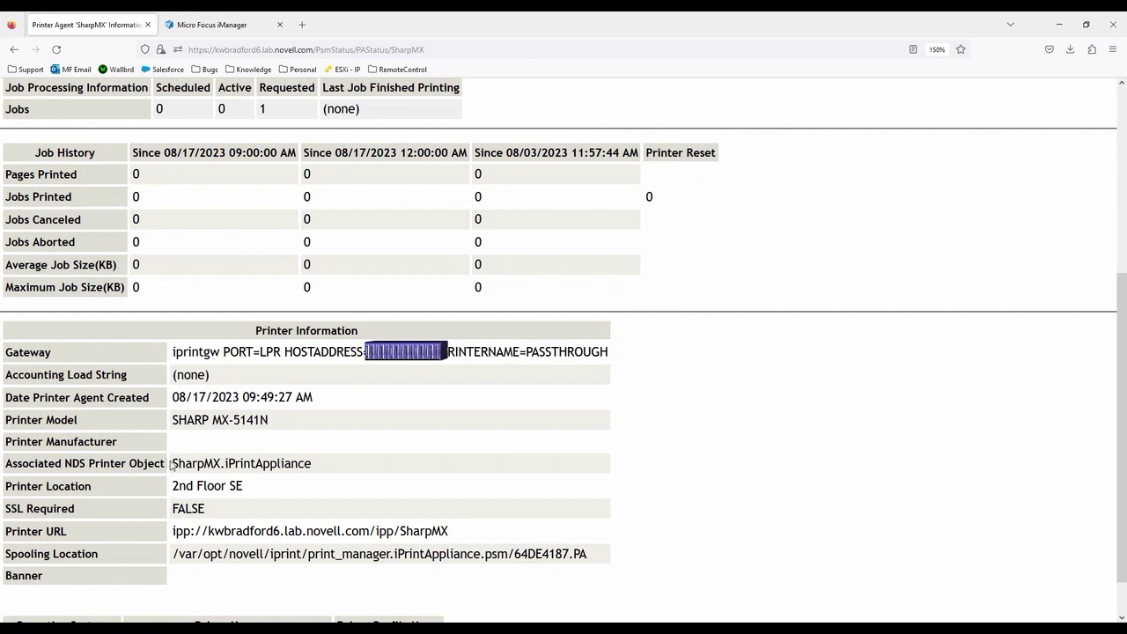
left_click_drag(177, 463, 293, 464)
left_click(294, 464)
left_click_drag(226, 464, 290, 463)
left_click(293, 464)
Examine the agent ID in SharpMX's Spooling Location path, then return to the print manager overview.
left_click_drag(514, 554, 569, 554)
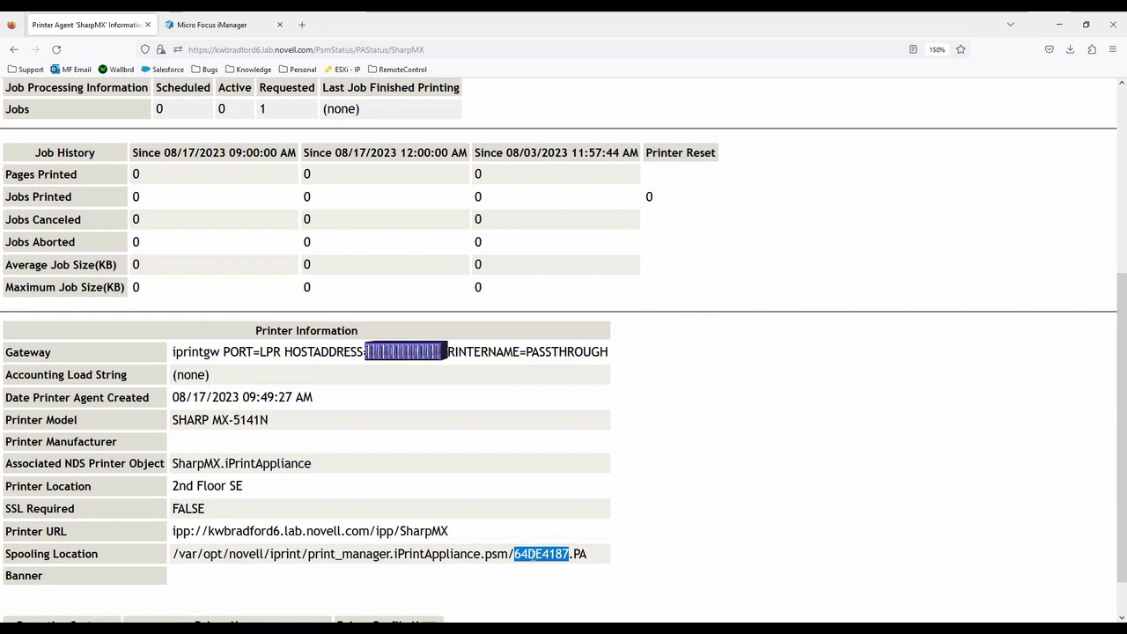
left_click(516, 554)
left_click_drag(514, 554, 569, 554)
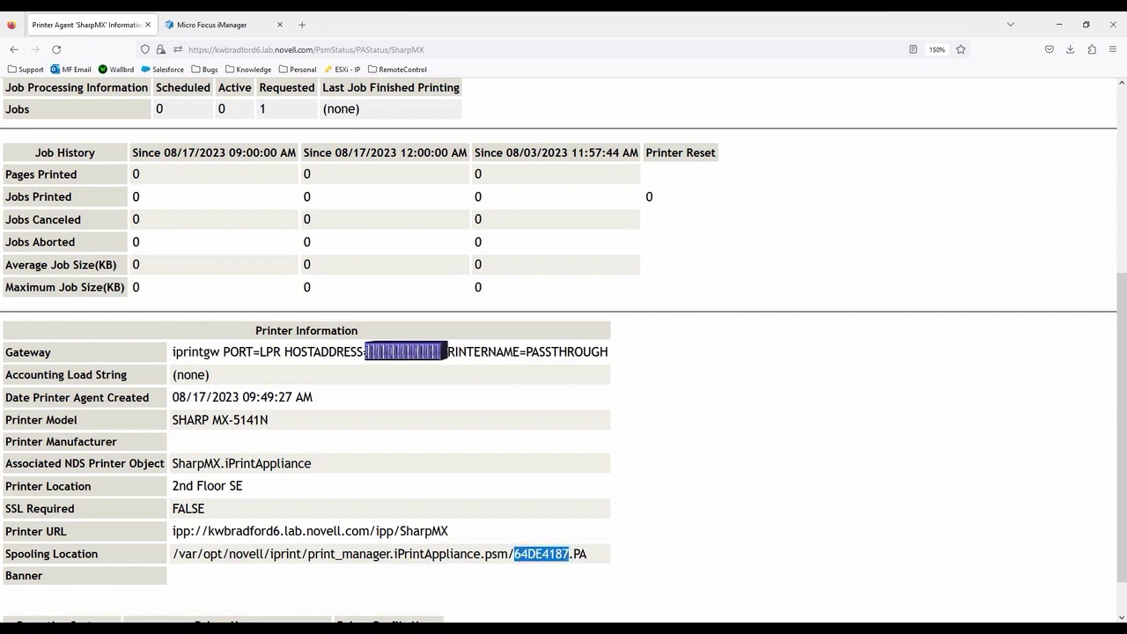
left_click(471, 555)
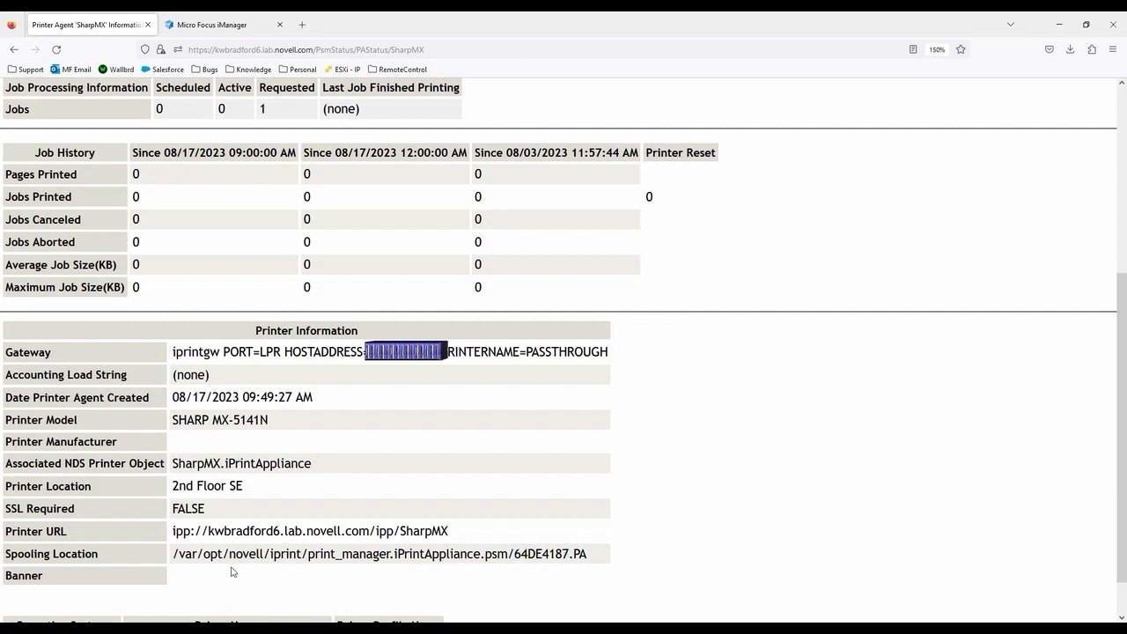
scroll(284, 503, "up", 2)
scroll(285, 504, "up", 4)
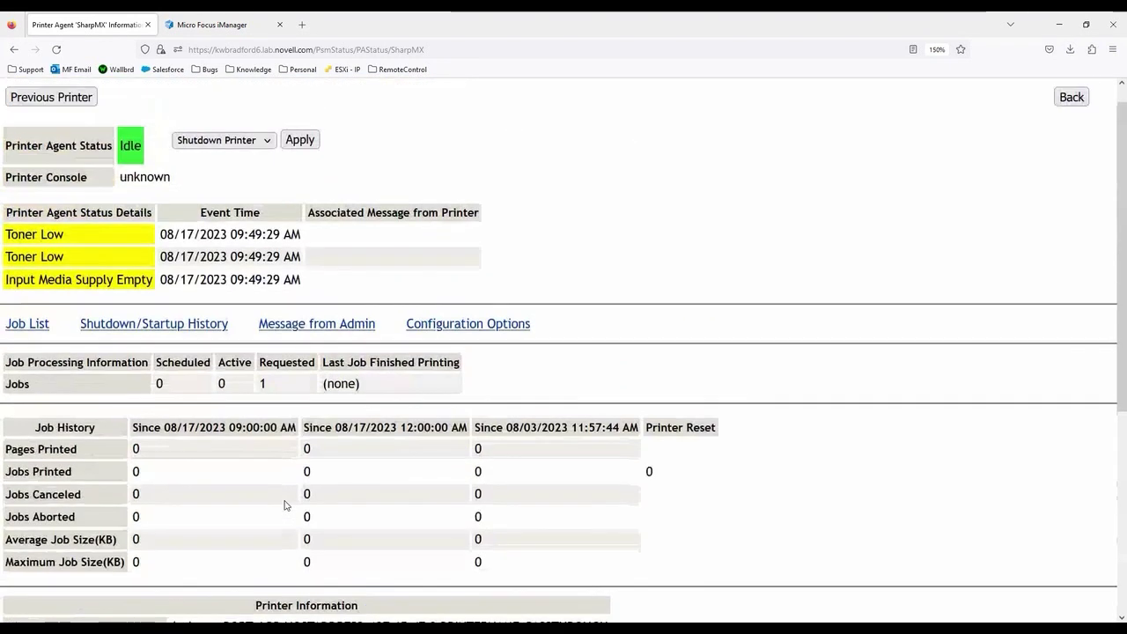
left_click(1072, 120)
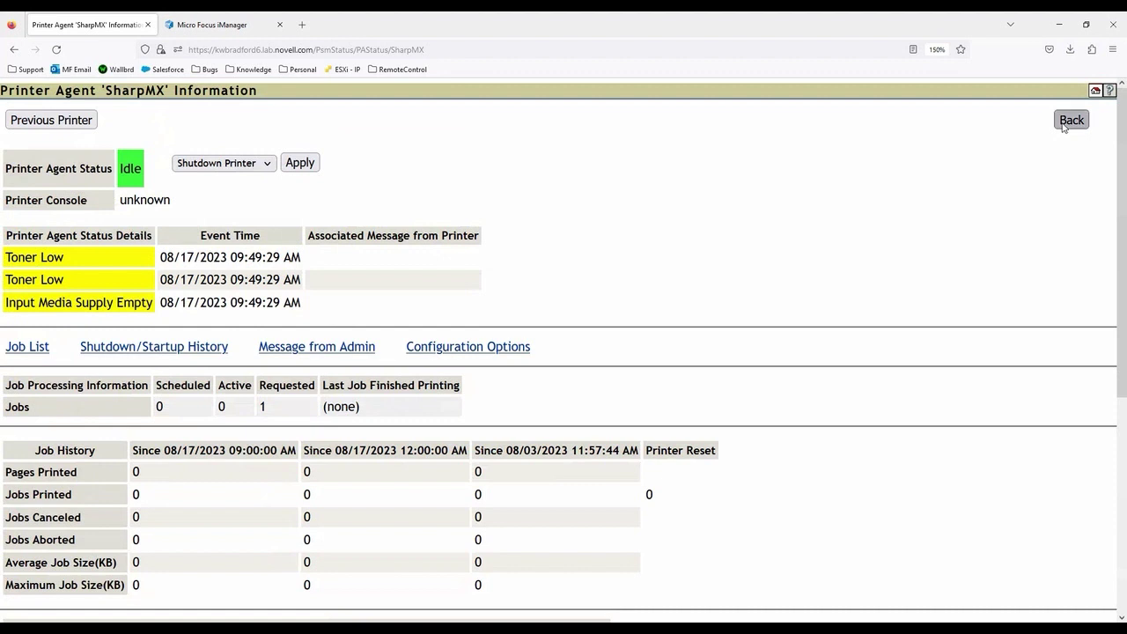
Open the printer01 agent's information page and check the host address and final parameter of its Gateway entry.
left_click(30, 209)
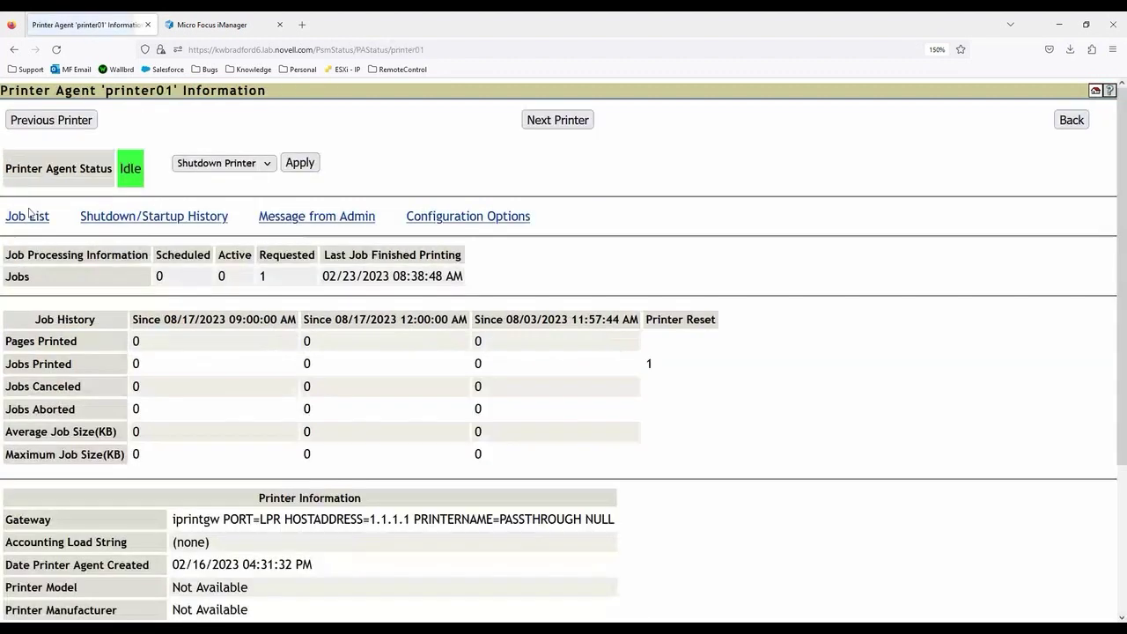
left_click_drag(369, 519, 409, 520)
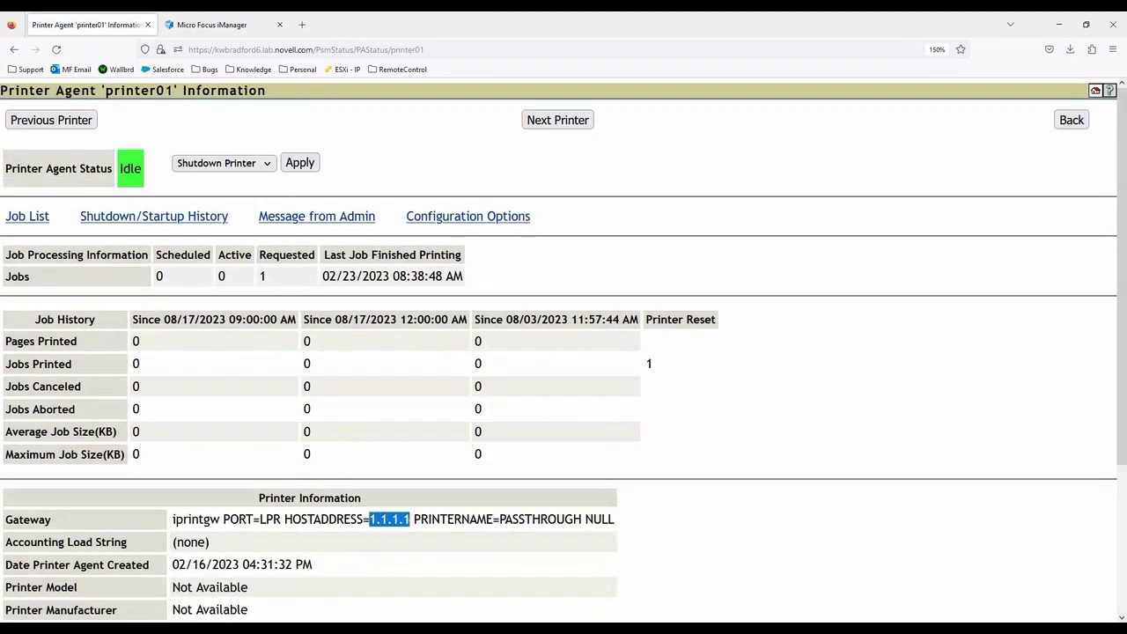
left_click(410, 520)
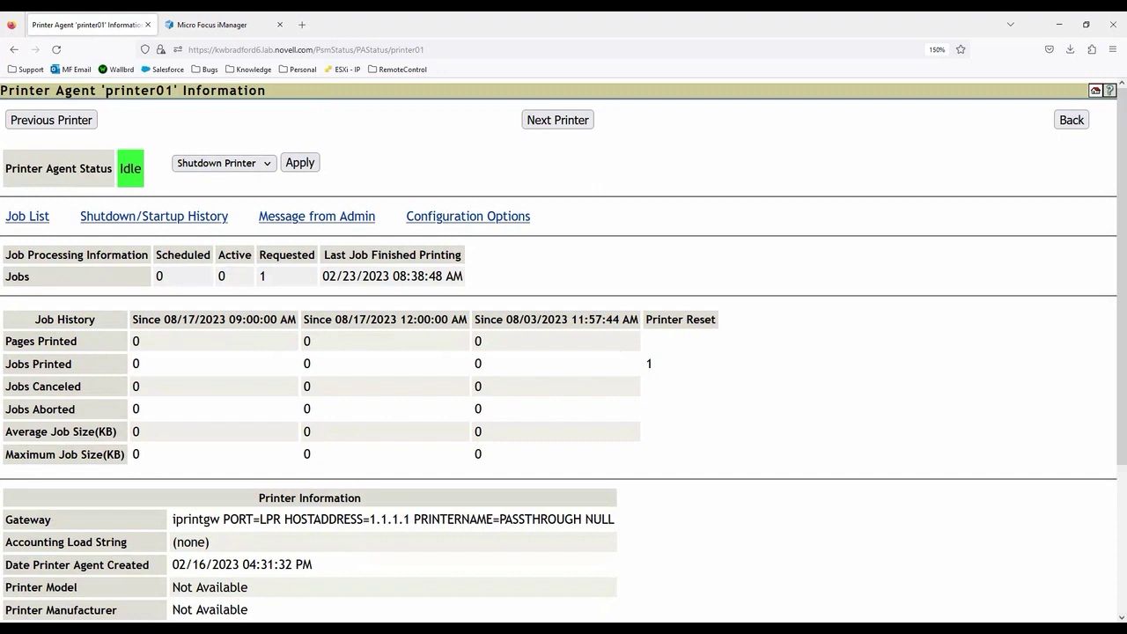
left_click_drag(585, 519, 615, 520)
left_click(609, 519)
Check printer01's agent status and view the available printer control actions without applying any.
double_click(125, 168)
left_click(267, 164)
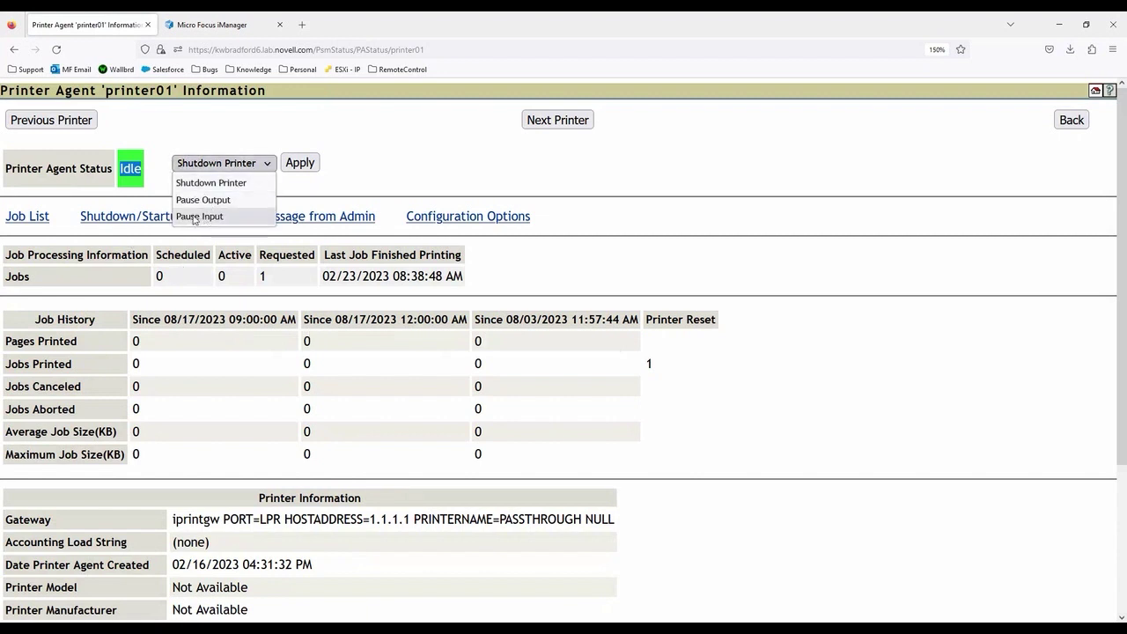
left_click(26, 227)
View printer01's Job List and its Shutdown/Startup History, returning to the agent's information page after each.
left_click(26, 226)
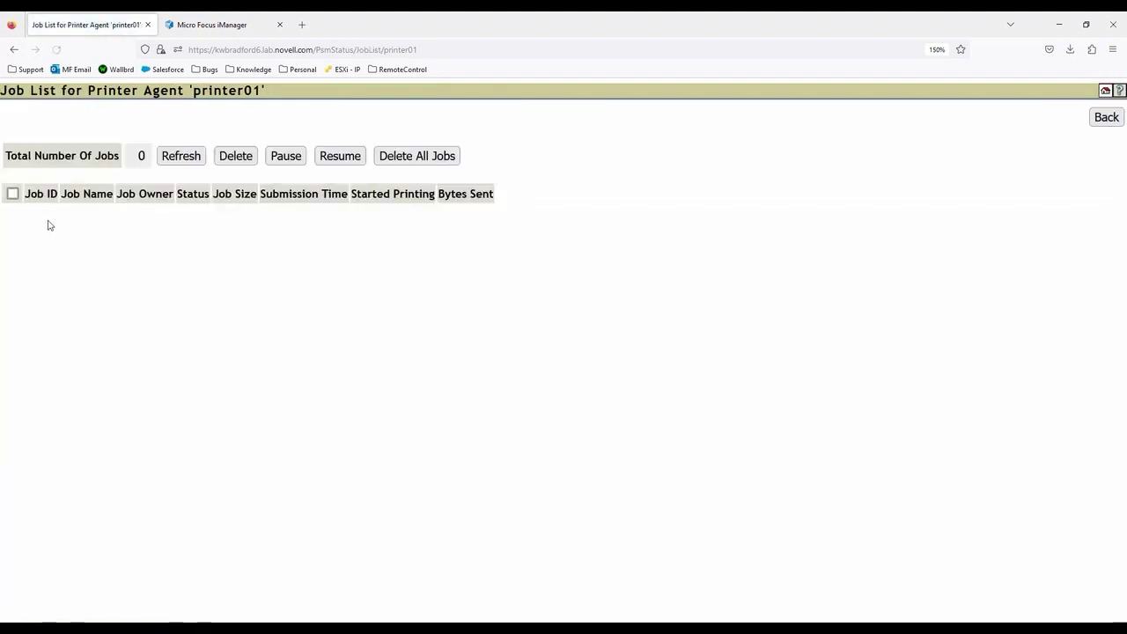
left_click(1106, 118)
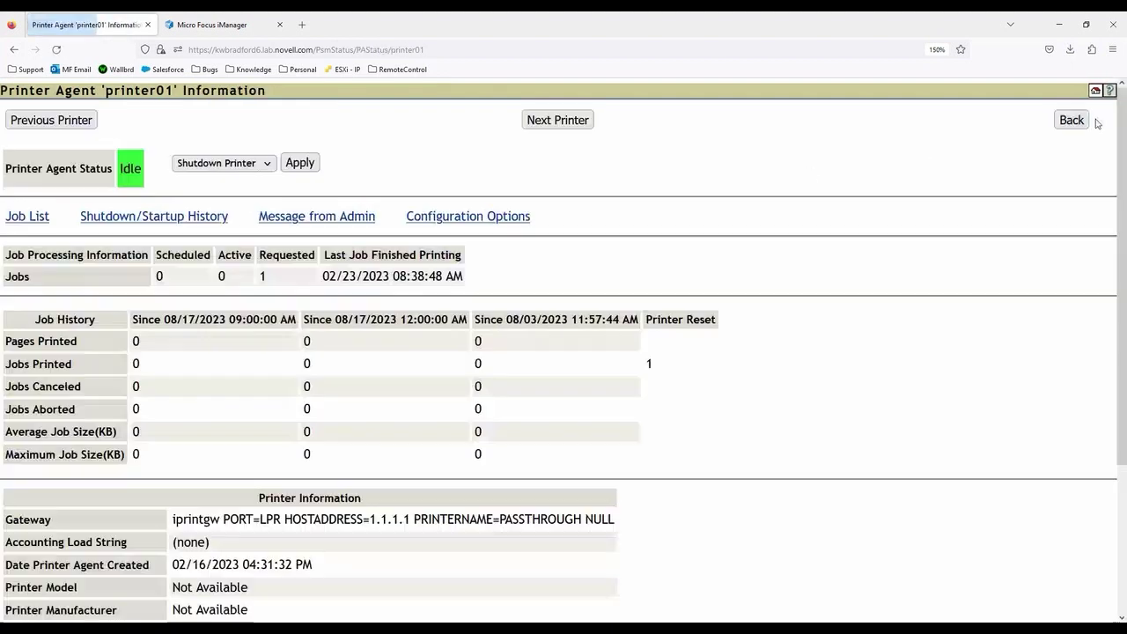
left_click(170, 226)
left_click(1106, 118)
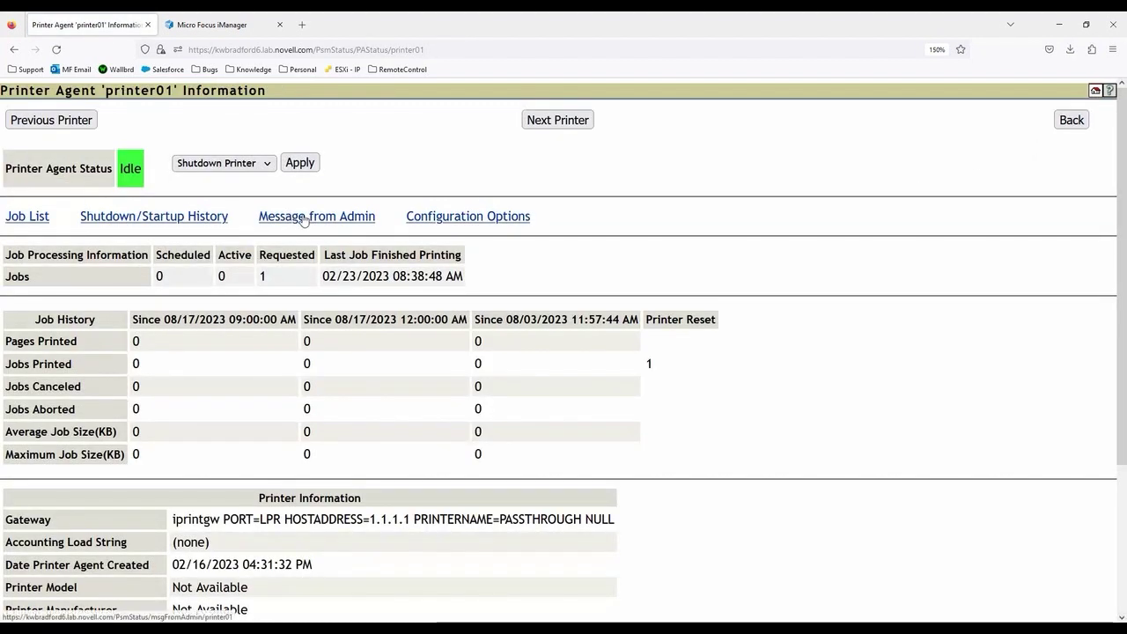
Open printer01's Configuration Options and examine the Printer Location field and the host address in the Gateway Autoload Command.
left_click(441, 221)
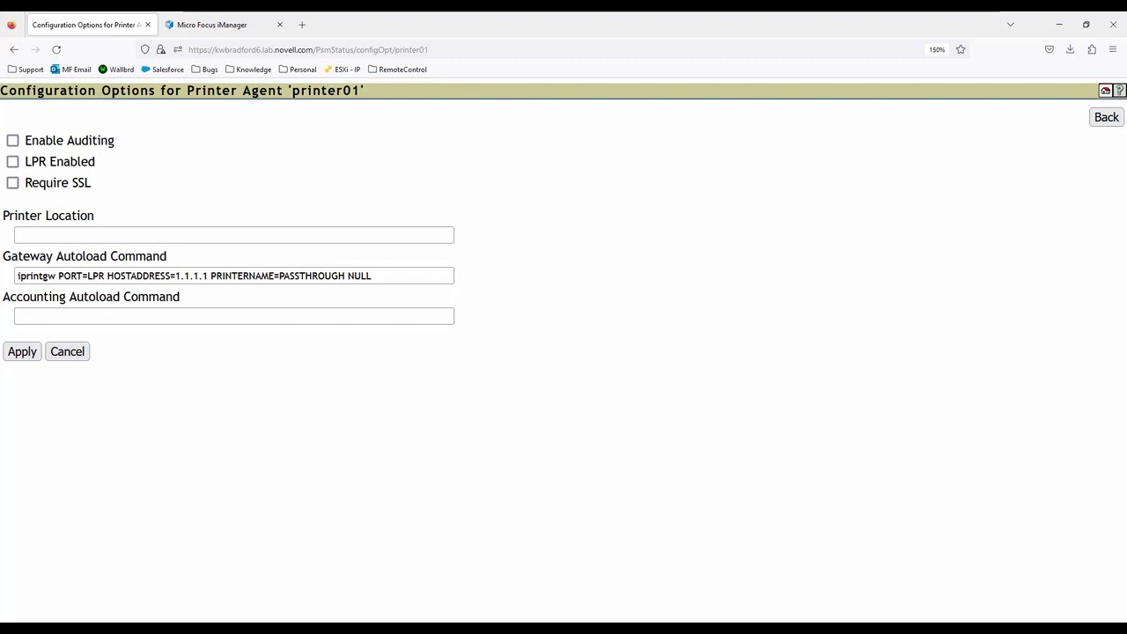
left_click(18, 235)
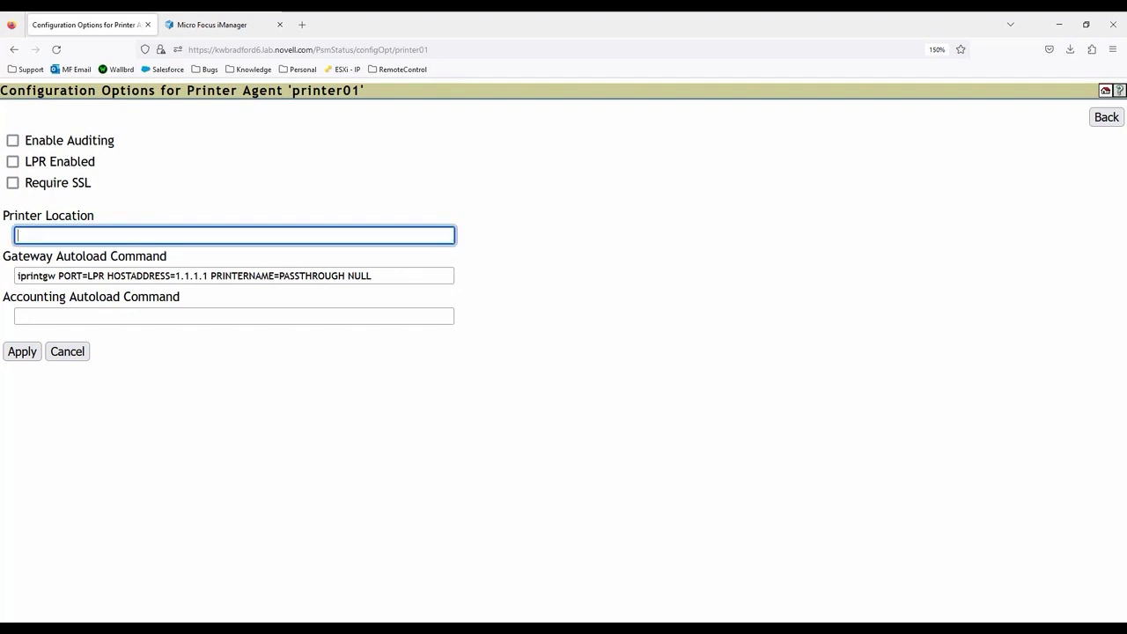
left_click(42, 257)
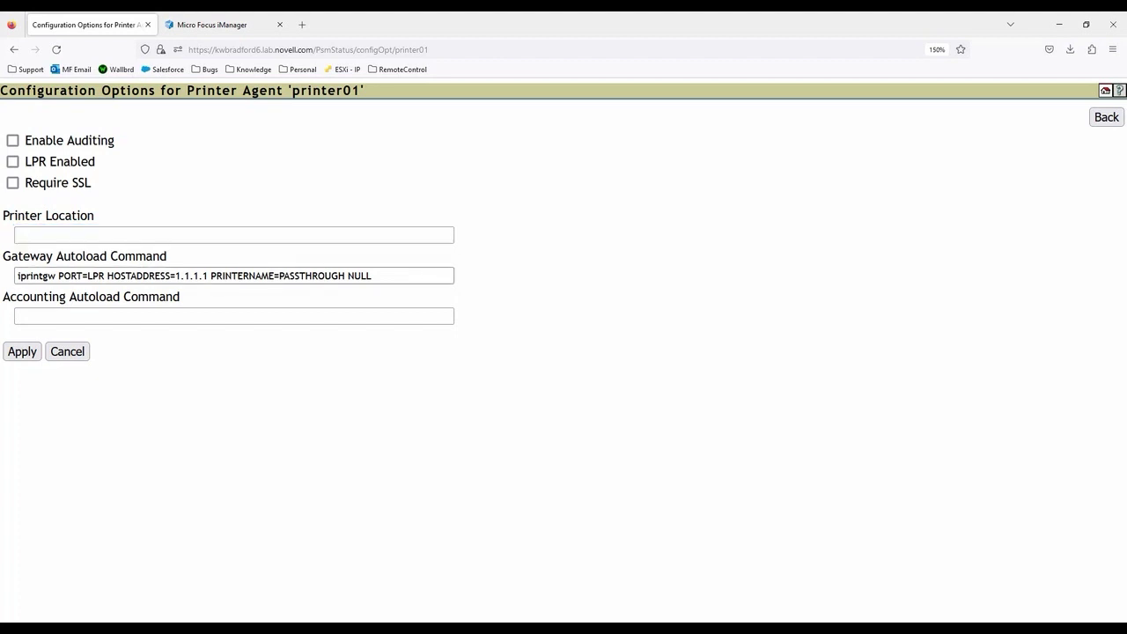
left_click_drag(176, 276, 203, 276)
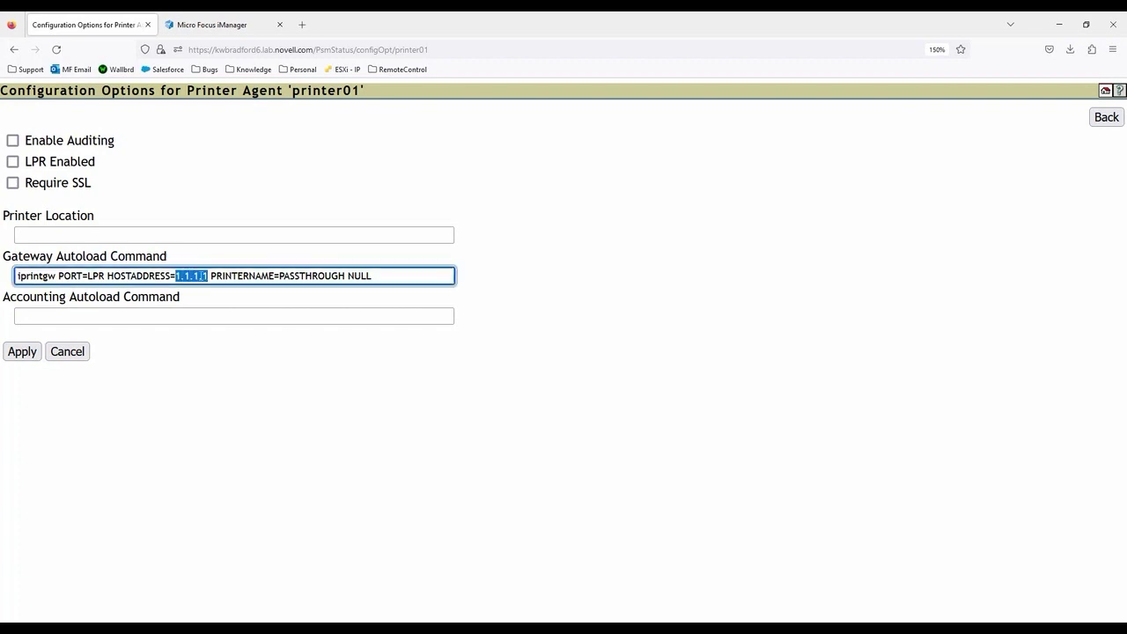
Examine the host address and the final NULL parameter in printer01's Gateway Autoload Command.
left_click(175, 276)
left_click_drag(176, 275, 203, 276)
left_click(208, 276)
double_click(356, 275)
left_click(356, 275)
Examine printer01's Accounting Autoload Command field and compare it with the Gateway Autoload Command setting.
left_click_drag(29, 297, 159, 301)
left_click(149, 300)
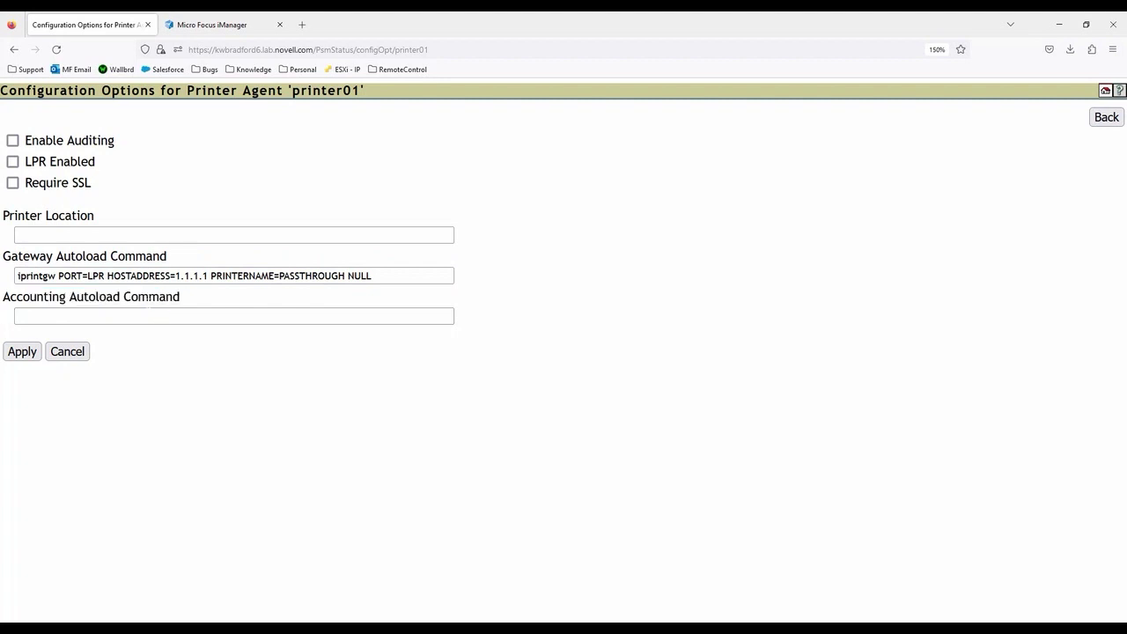
left_click(149, 316)
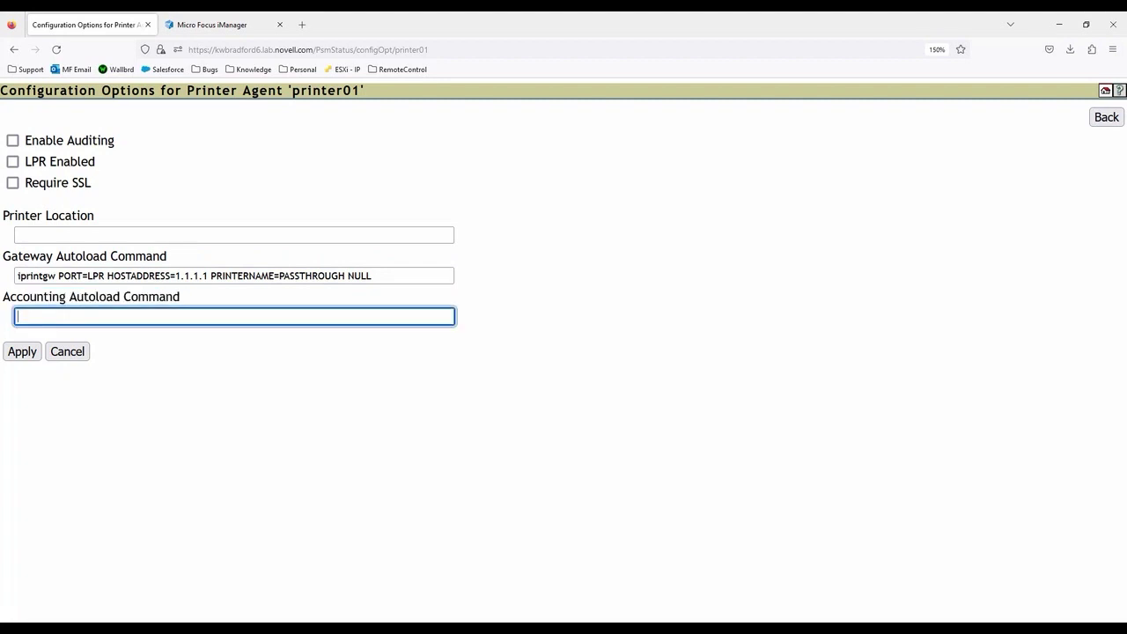
double_click(50, 297)
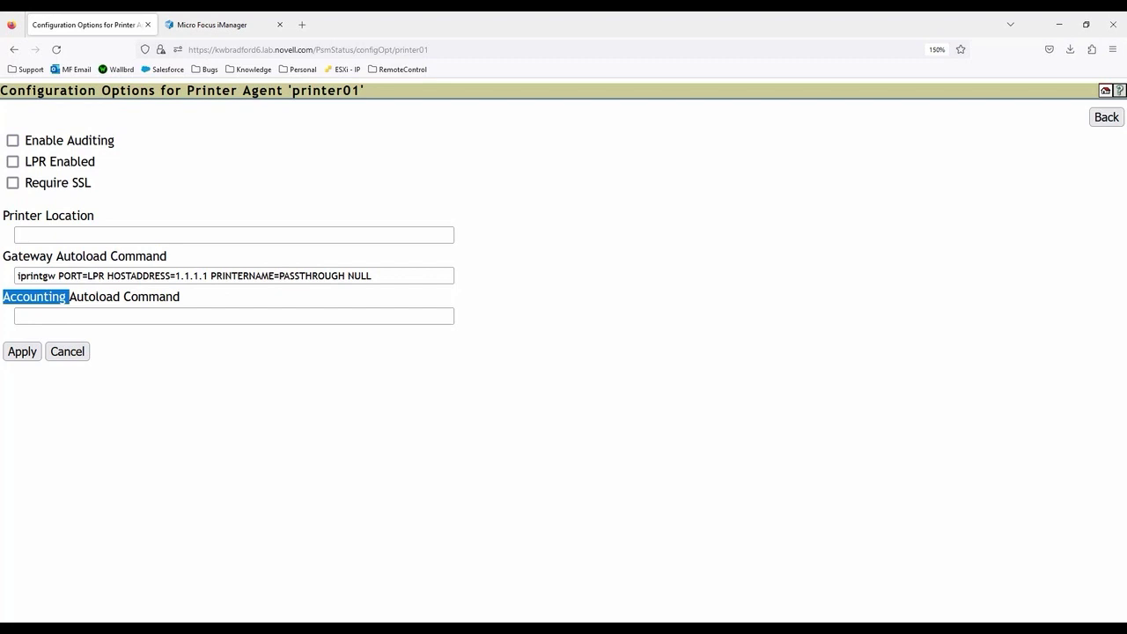
left_click(55, 297)
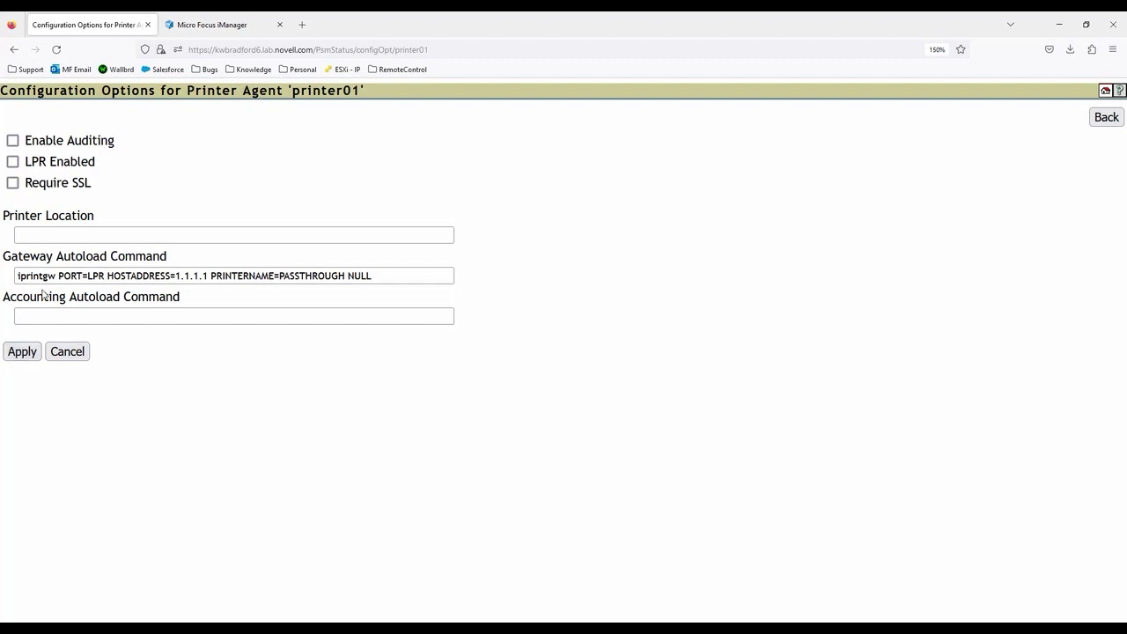
left_click_drag(30, 257, 110, 256)
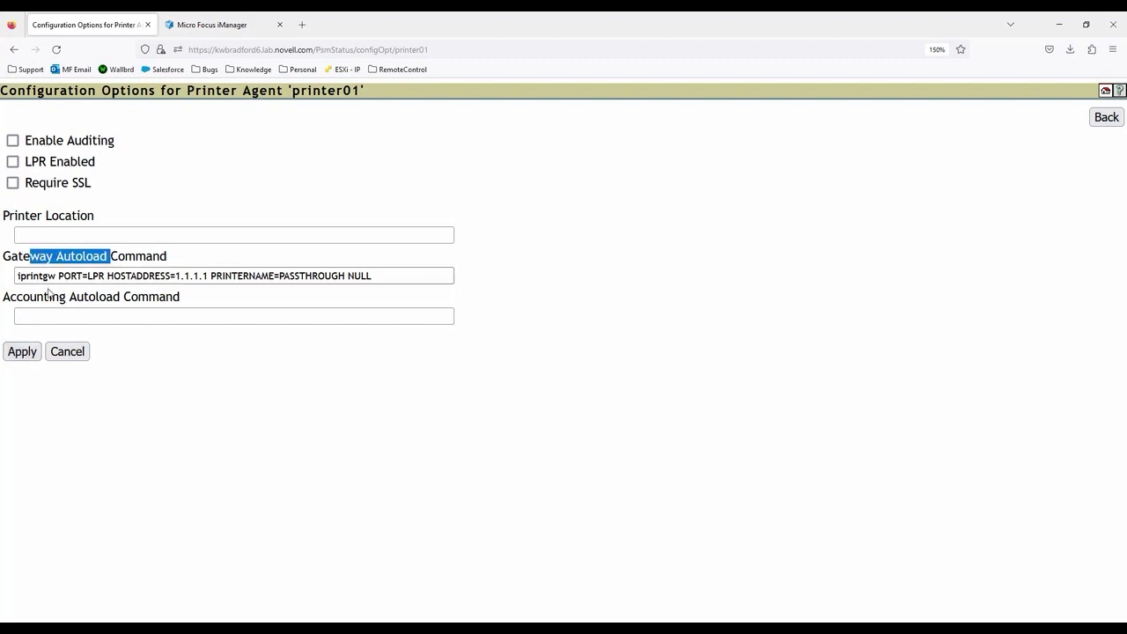
left_click_drag(30, 297, 77, 296)
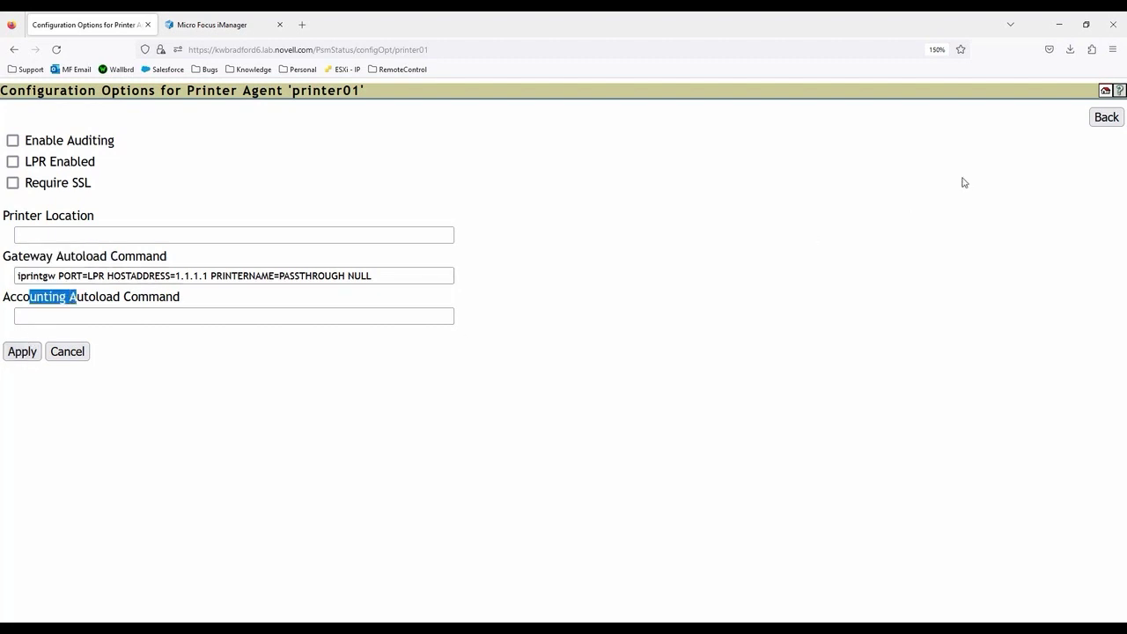
Return to printer01's information page, shut the printer down and start it up again.
left_click(1102, 120)
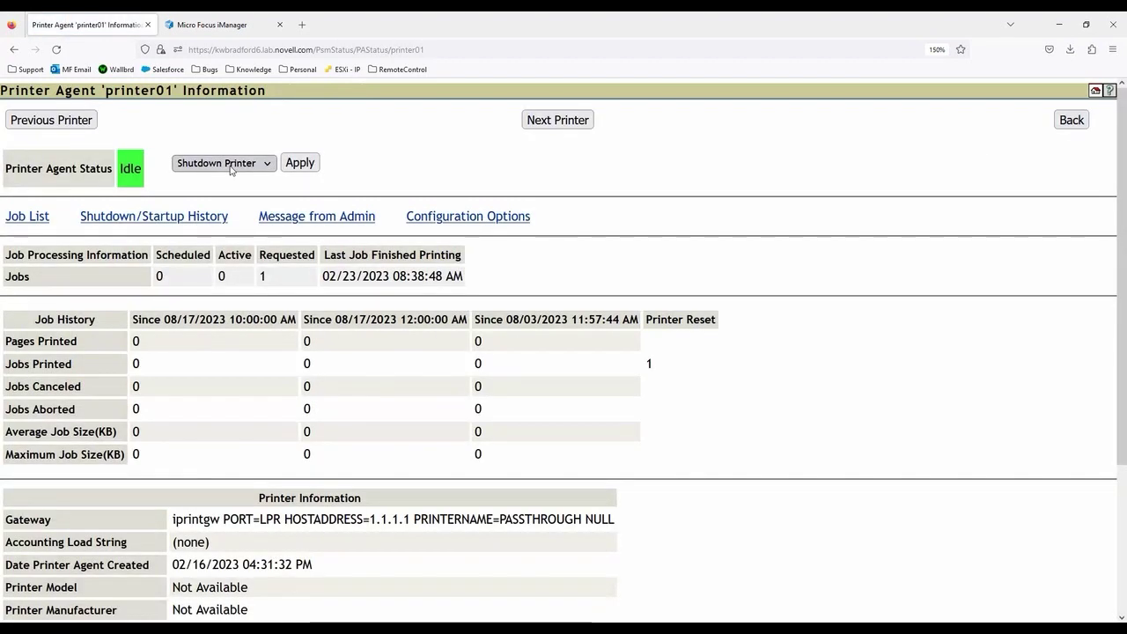
left_click(300, 163)
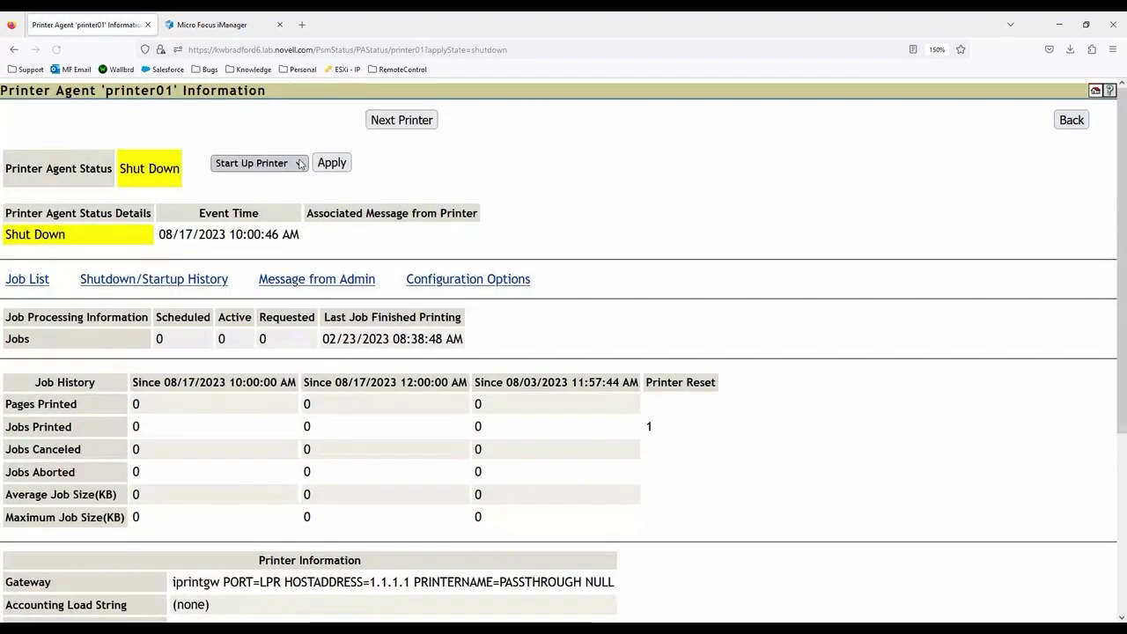
left_click(330, 166)
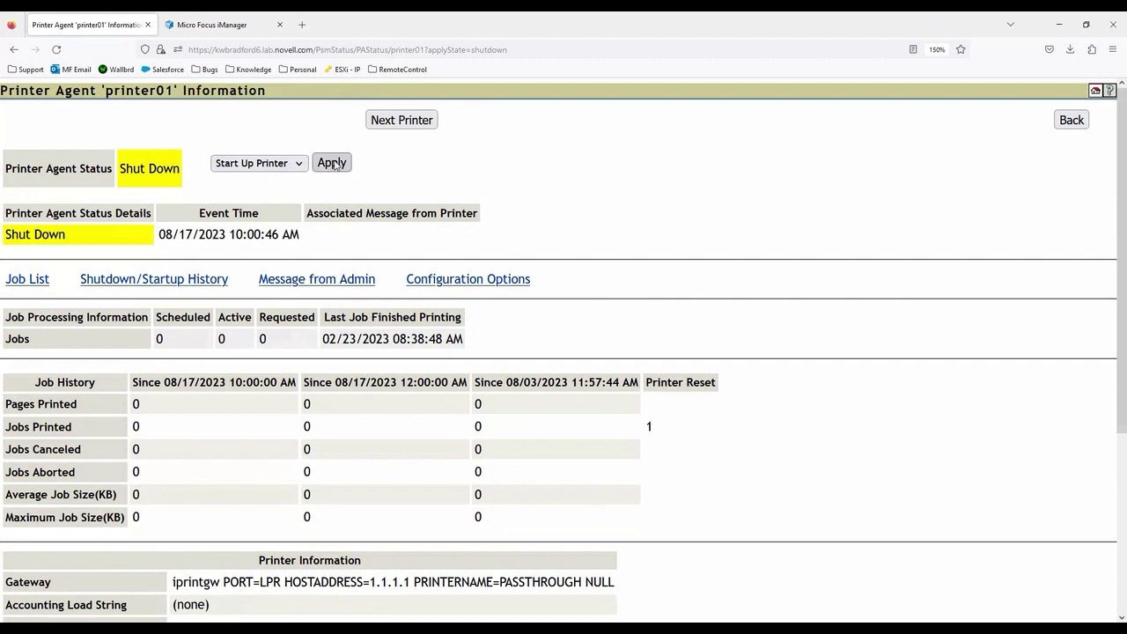
Open the iPrint Manager's advanced status page and examine the client connection lost entries in the Latest Client Events log.
left_click(1071, 121)
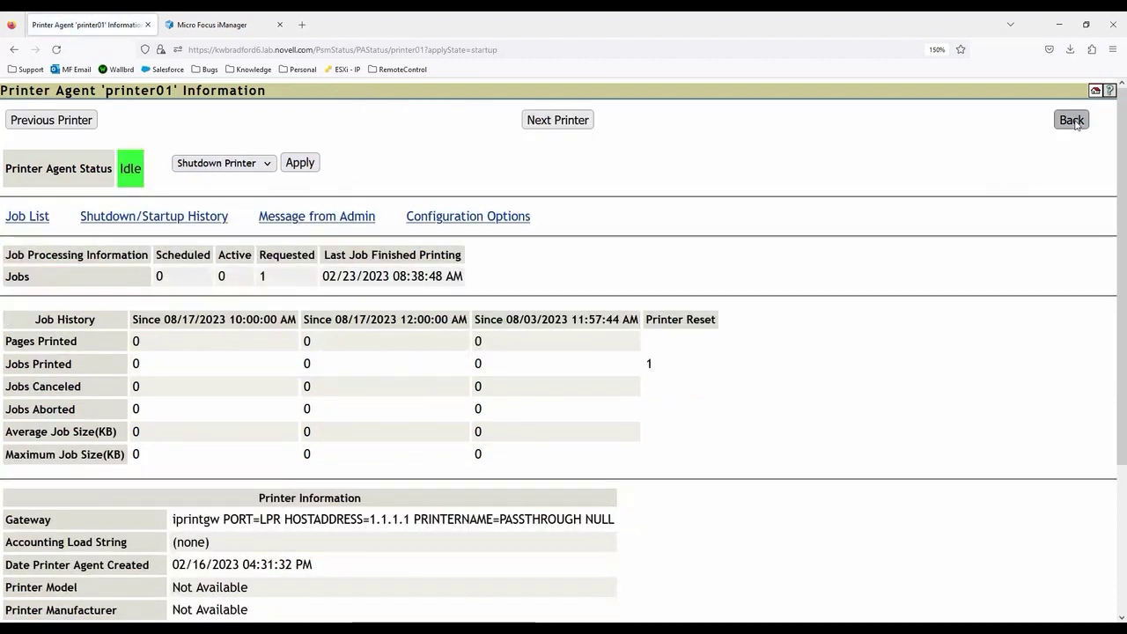
left_click(97, 395)
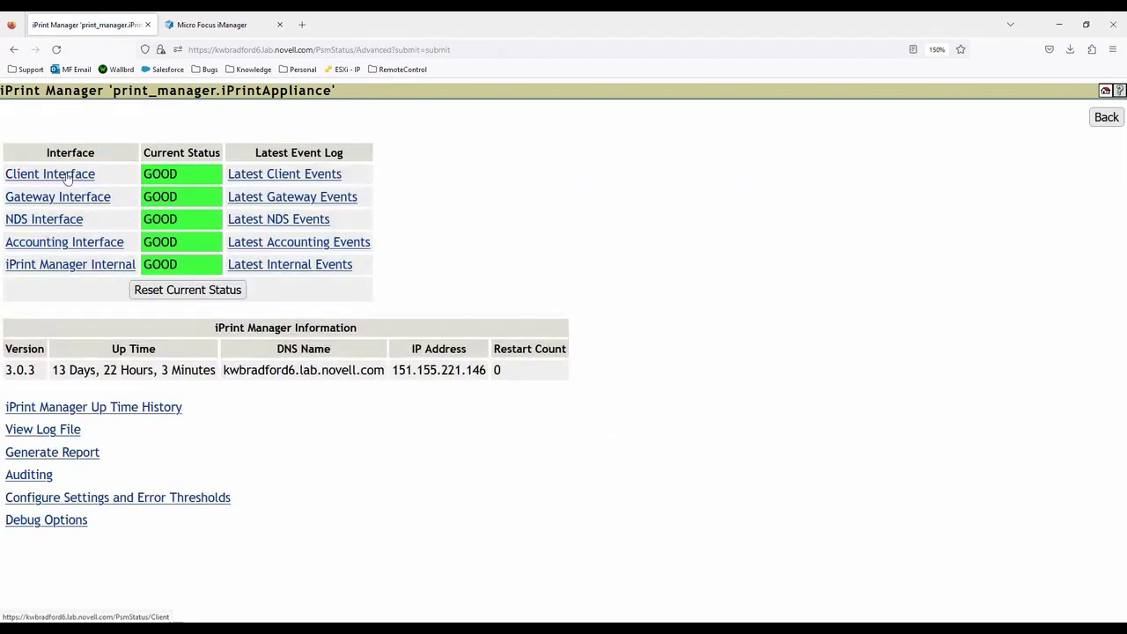
left_click(286, 176)
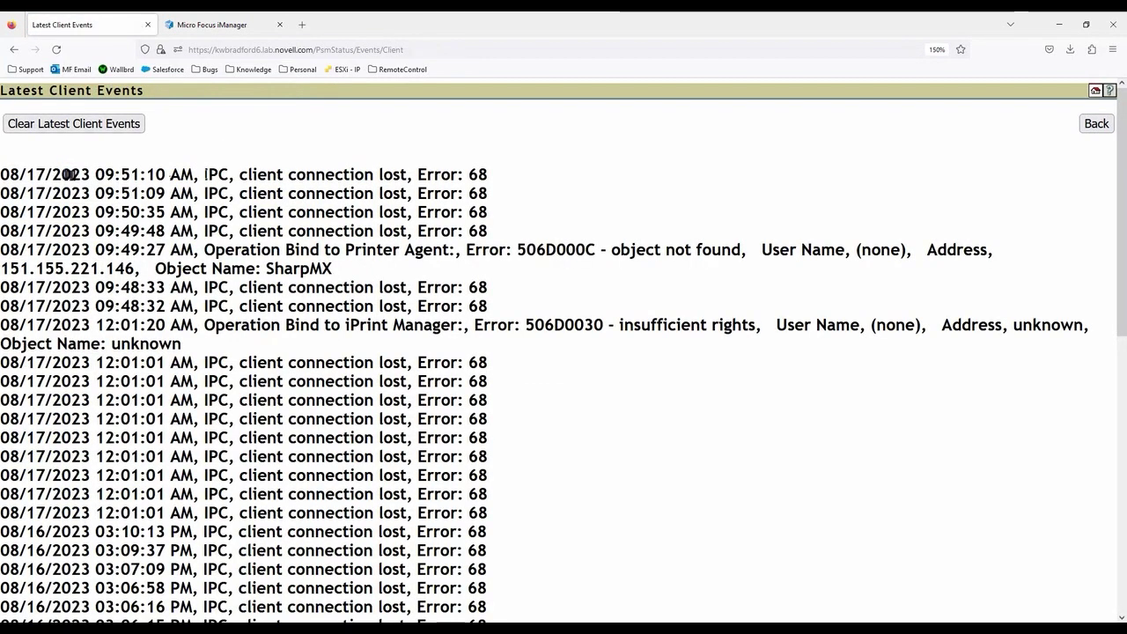
left_click_drag(248, 174, 492, 185)
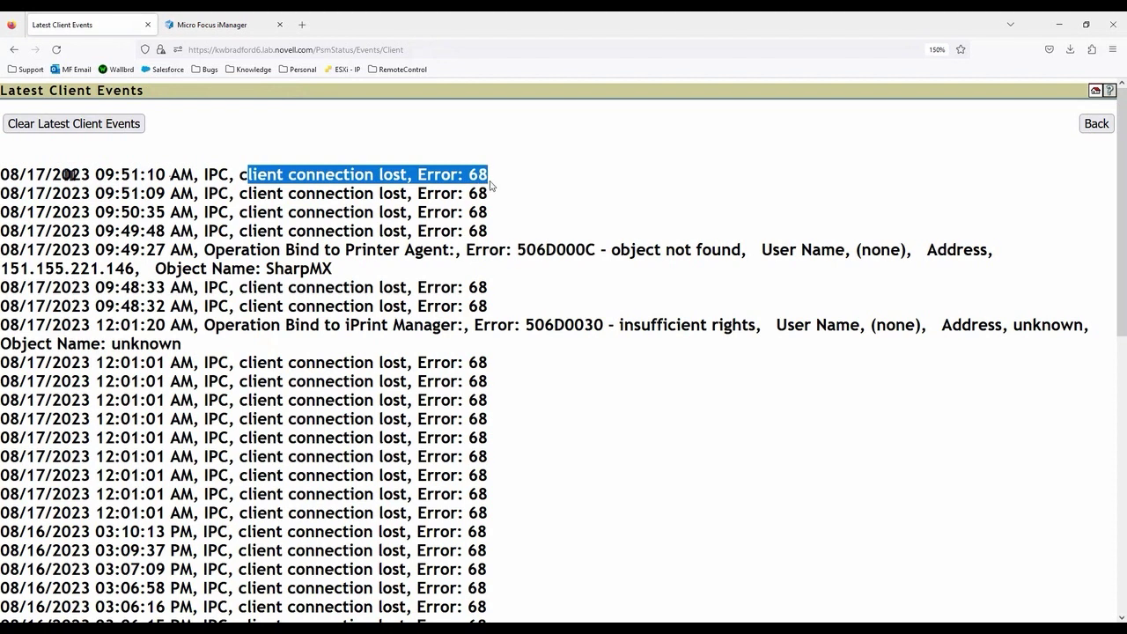
left_click_drag(343, 193, 451, 192)
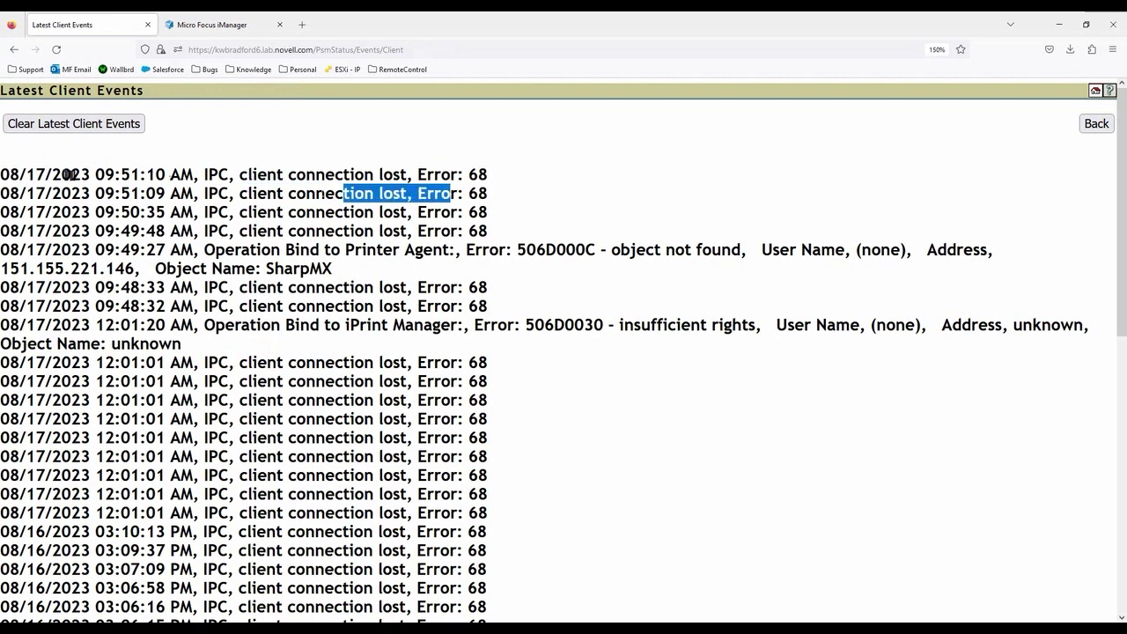
left_click_drag(257, 193, 351, 193)
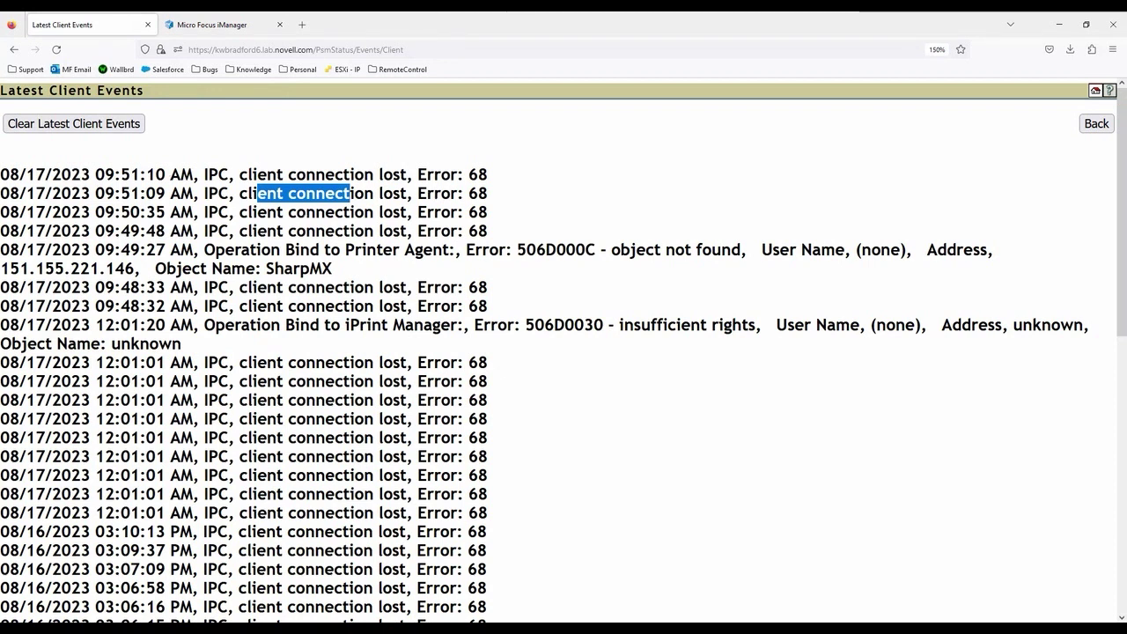
left_click(1097, 123)
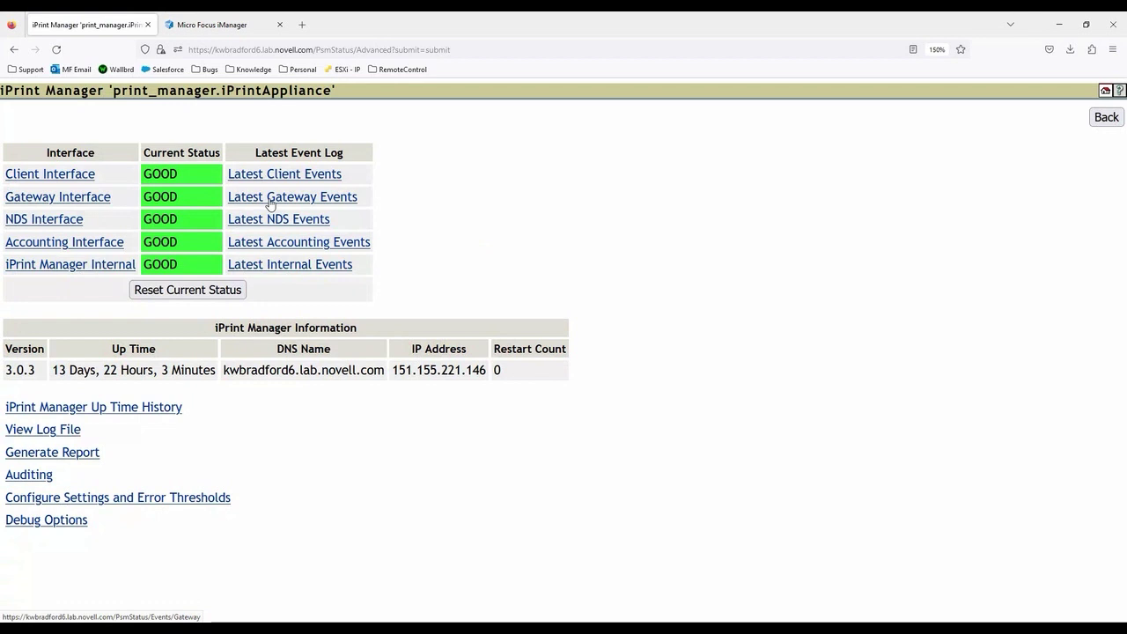
View the latest Gateway, NDS and Internal event logs, returning to the interface status page after each.
left_click(270, 197)
left_click(1105, 123)
left_click(277, 220)
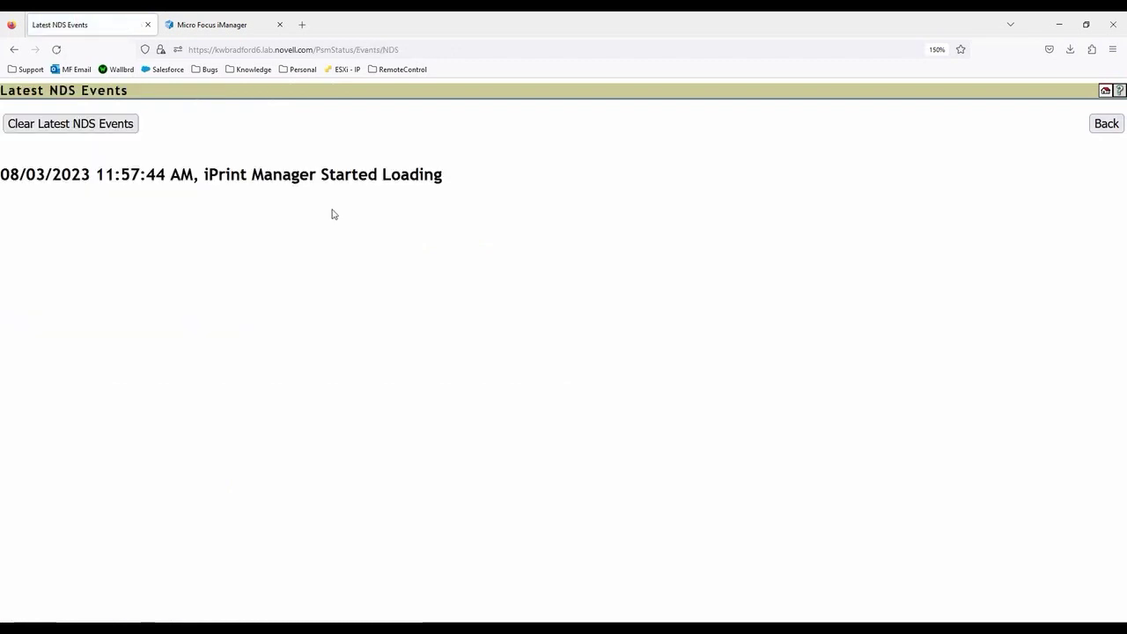
left_click(1112, 128)
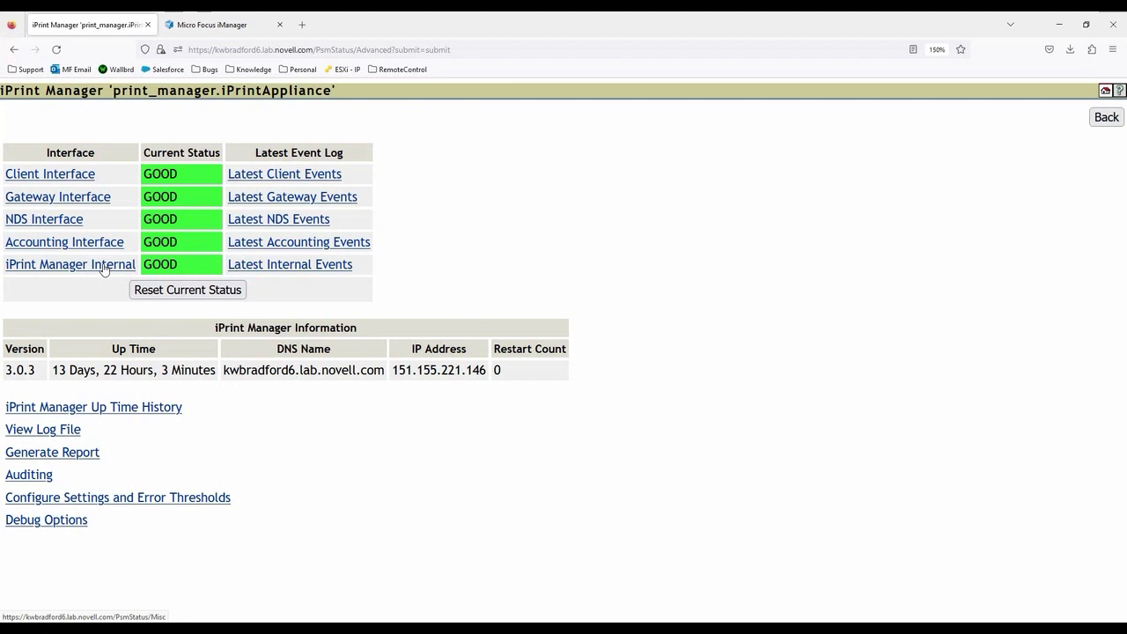
left_click(268, 266)
key("alt+Left")
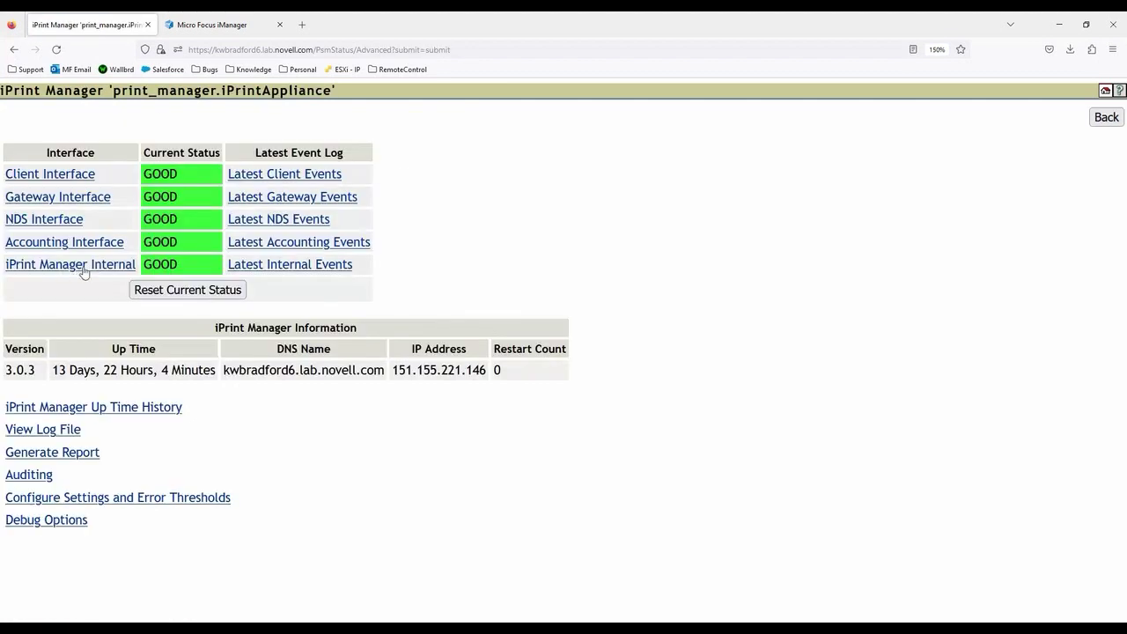
Review the database and thread pool information under iPrint Manager Internal, including the Examine Database object class list.
left_click(67, 266)
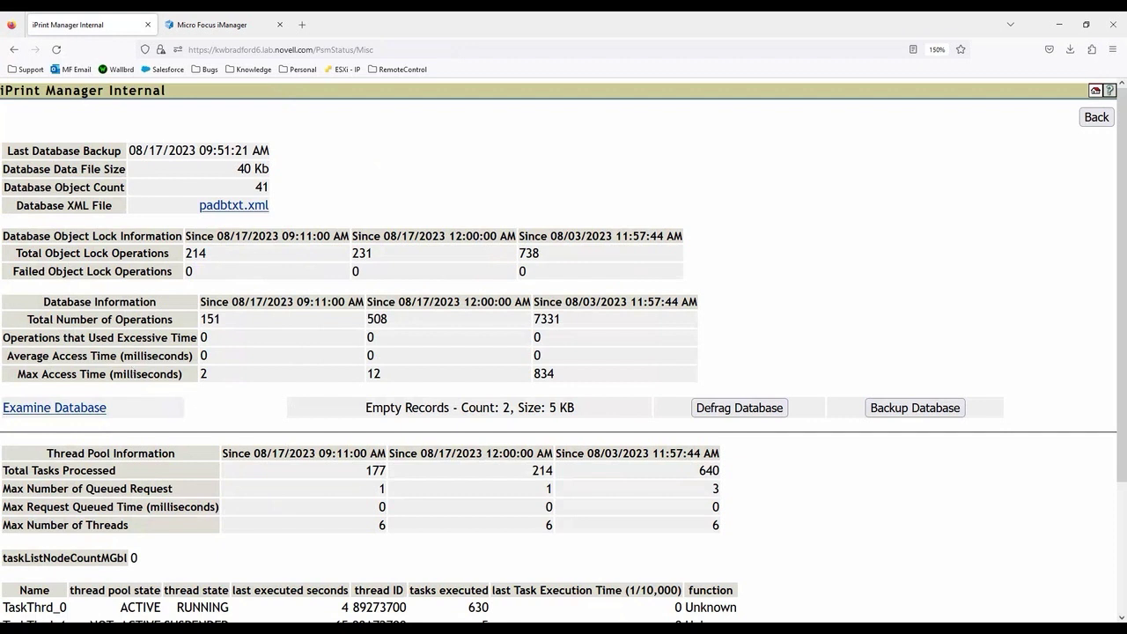
scroll(563, 352, "down", 3)
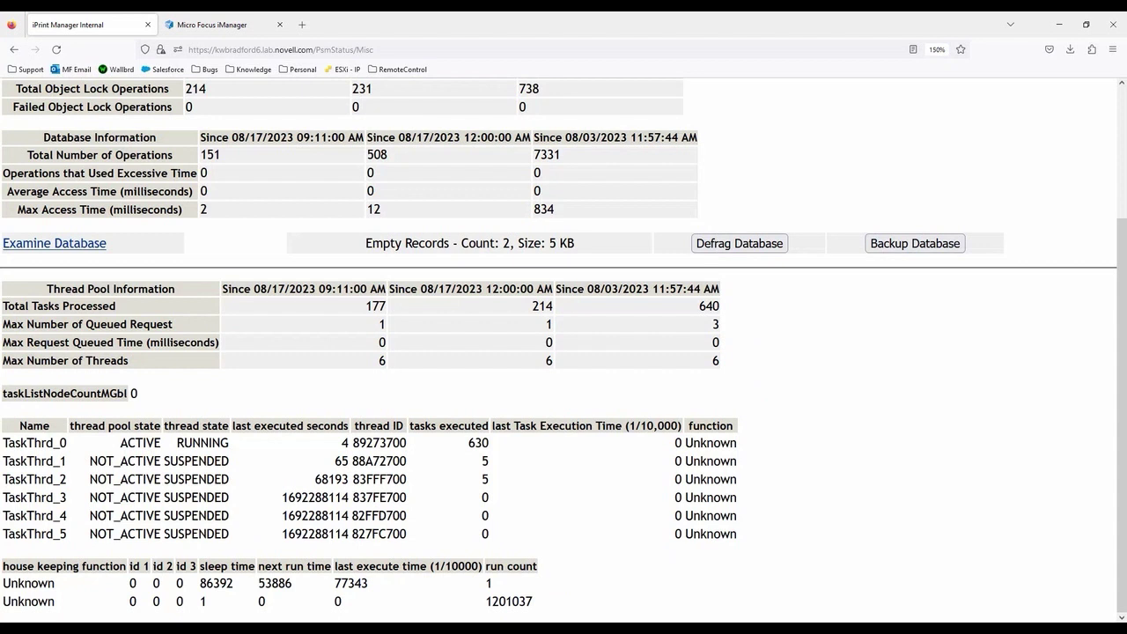
scroll(563, 350, "up", 1)
scroll(453, 484, "up", 3)
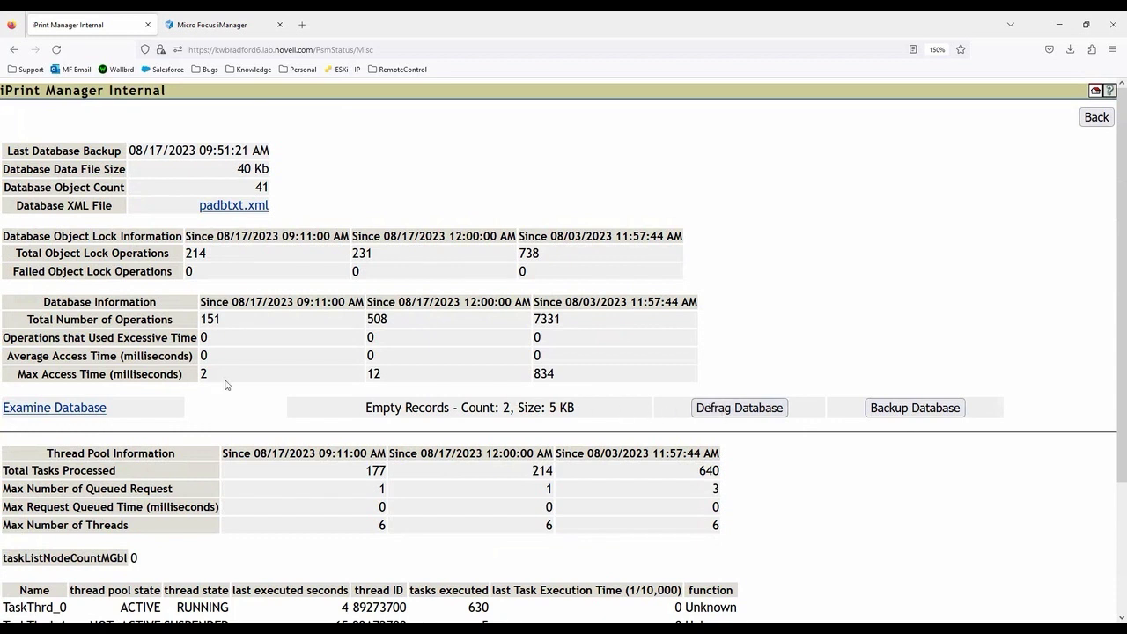
left_click(66, 409)
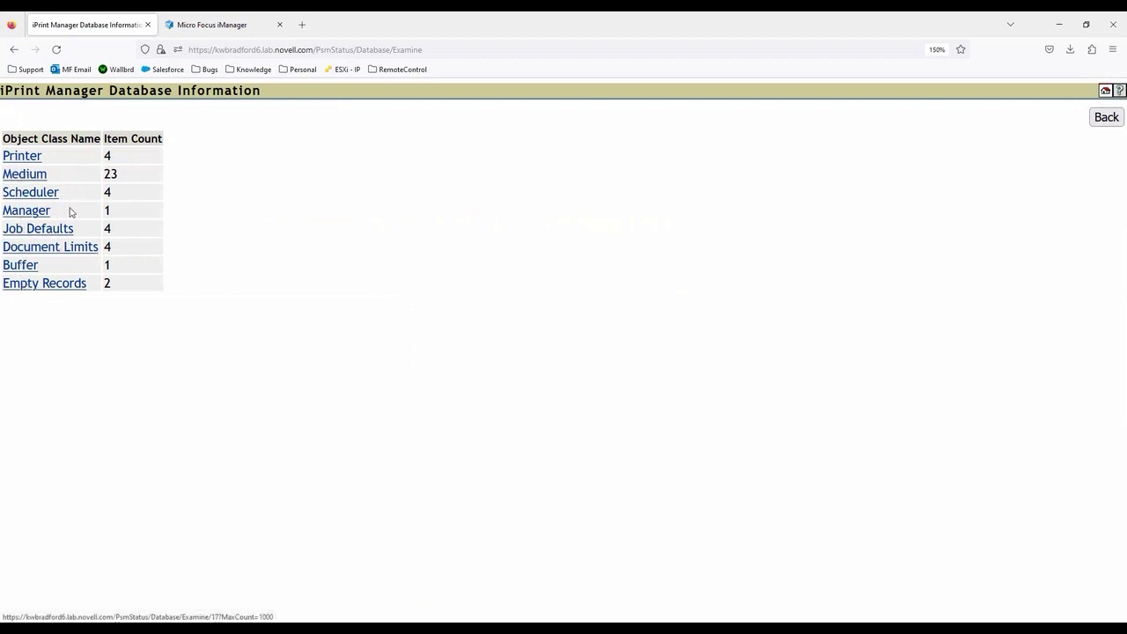
left_click(1108, 117)
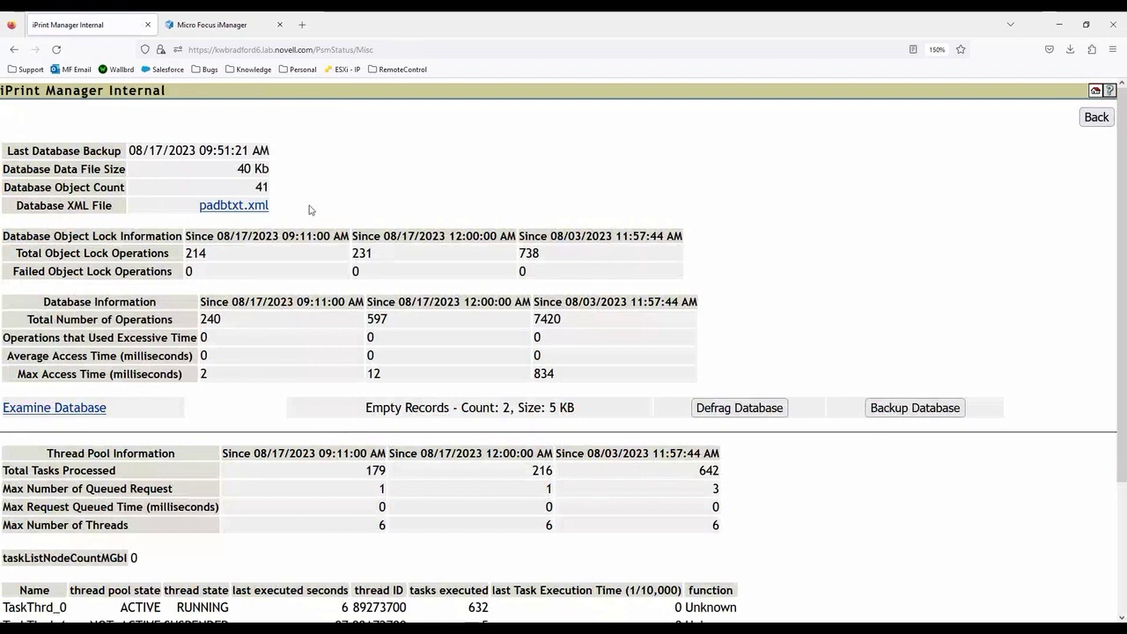
Open the database XML file padbtxt.xml and look through it from the opening iprintpsm tag to its end.
left_click(233, 207)
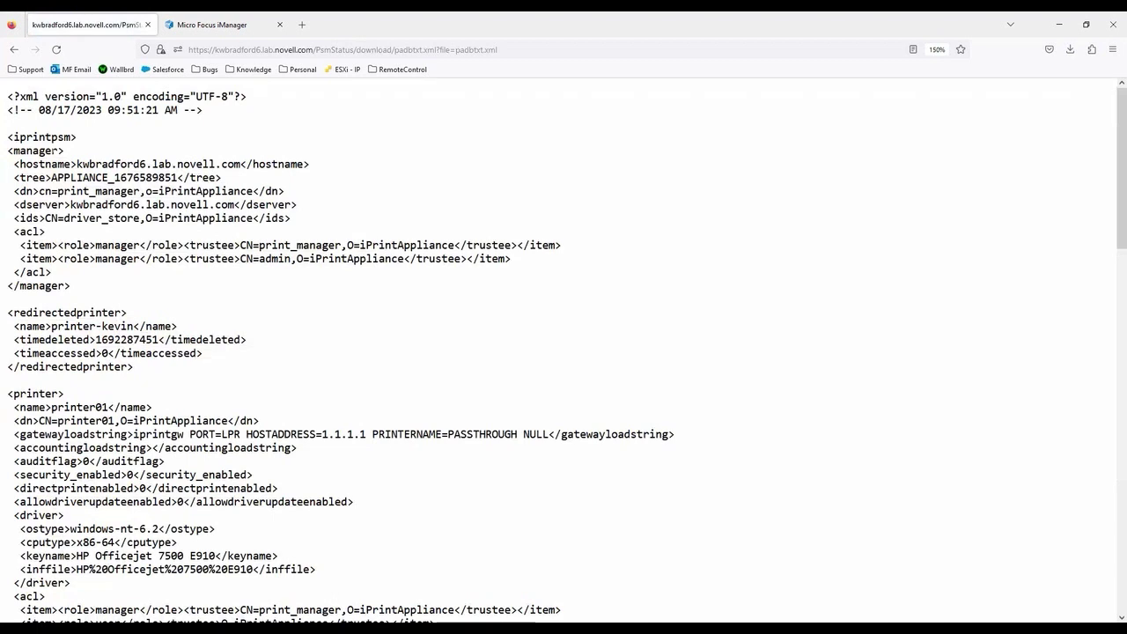
left_click_drag(7, 137, 88, 146)
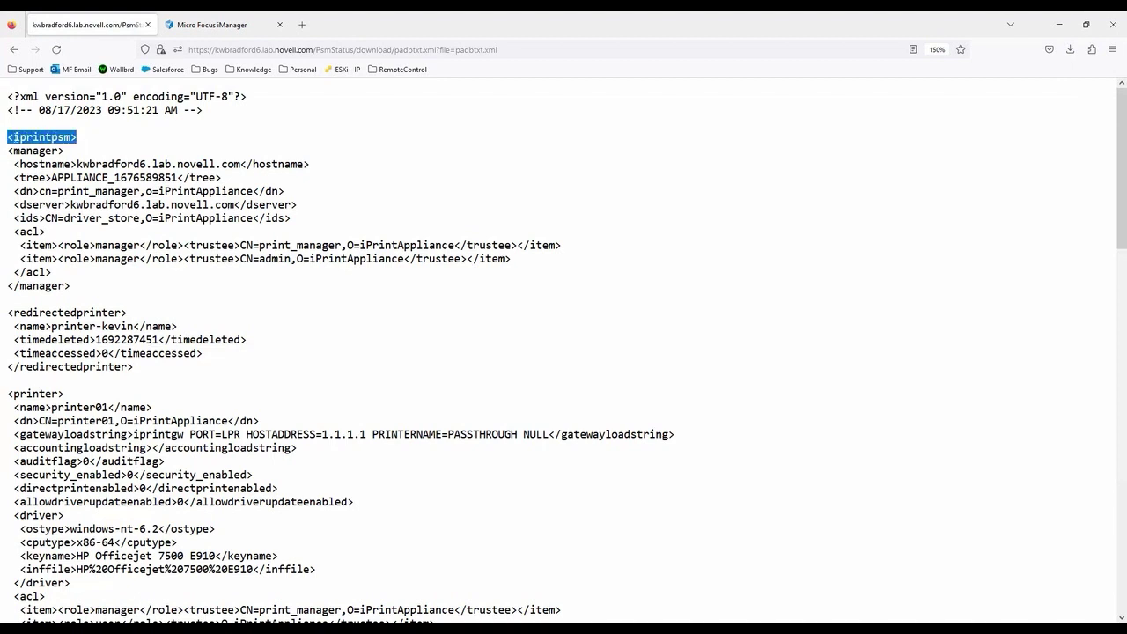
left_click_drag(1121, 160, 1112, 526)
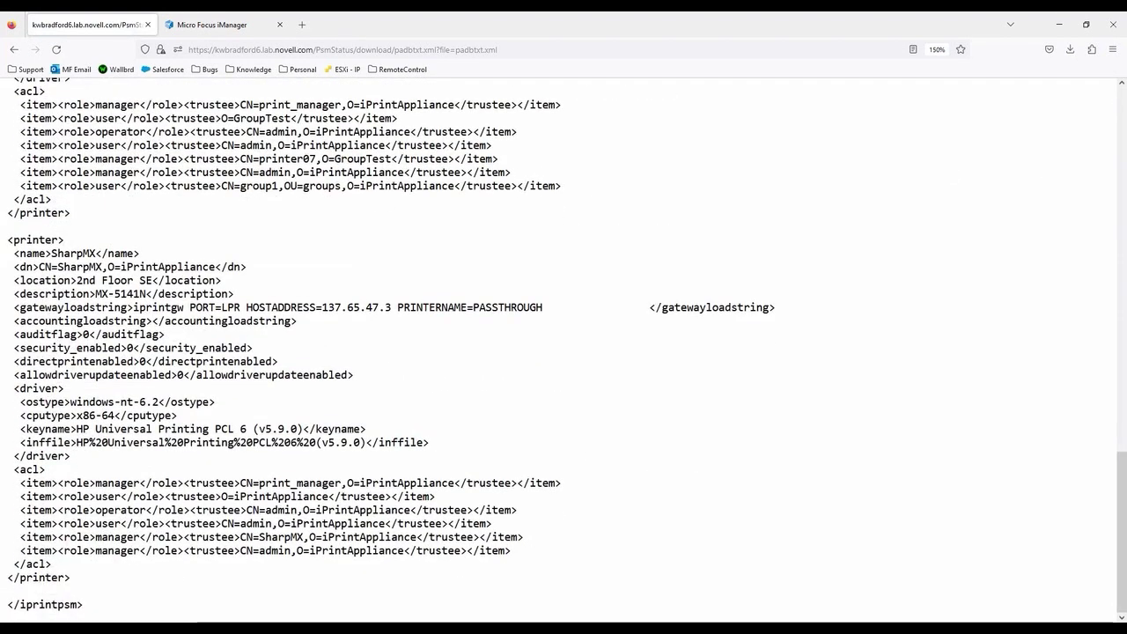
key("Home")
Examine the extent of the manager section in padbtxt.xml and its hostname, tree, dn and dserver entries.
left_click_drag(7, 150, 67, 155)
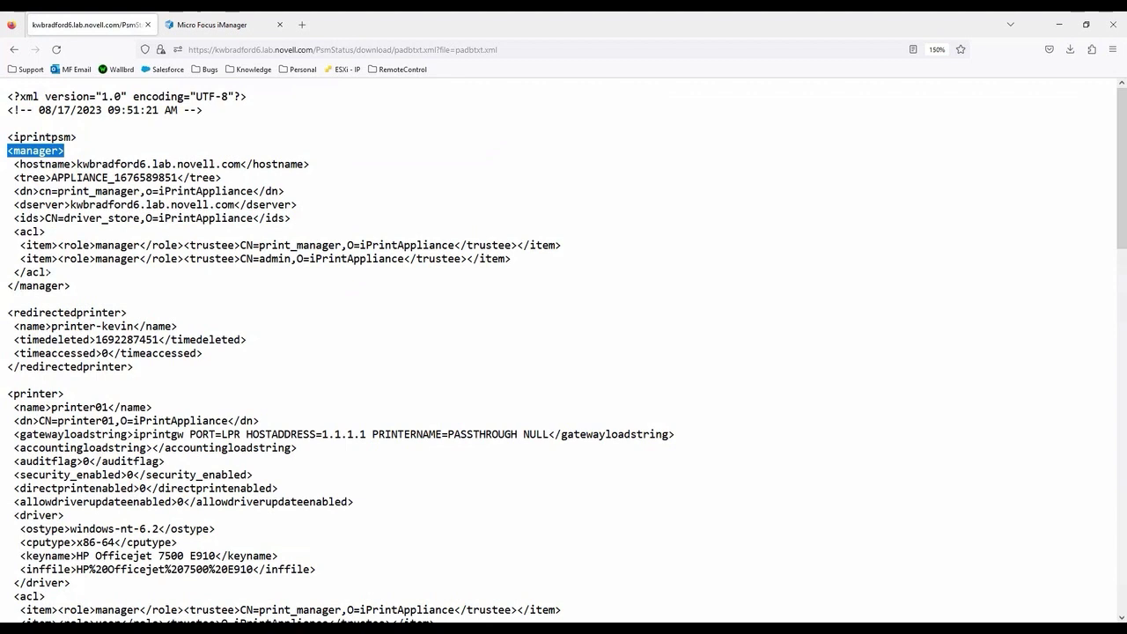
left_click_drag(8, 286, 70, 287)
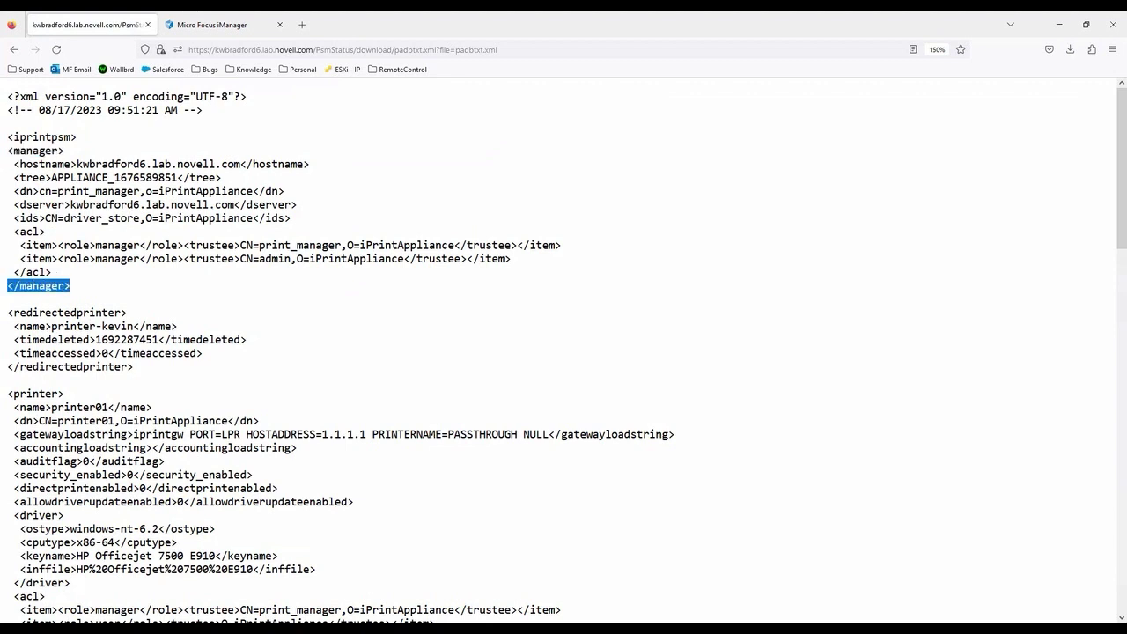
left_click_drag(32, 164, 110, 273)
left_click(95, 165)
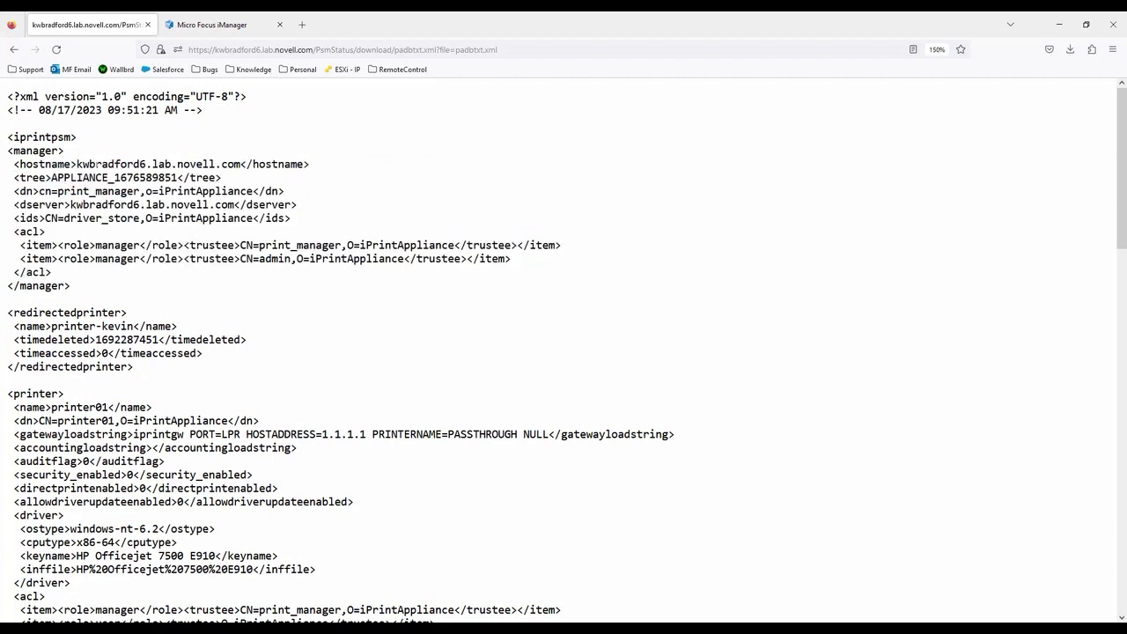
left_click_drag(63, 177, 139, 191)
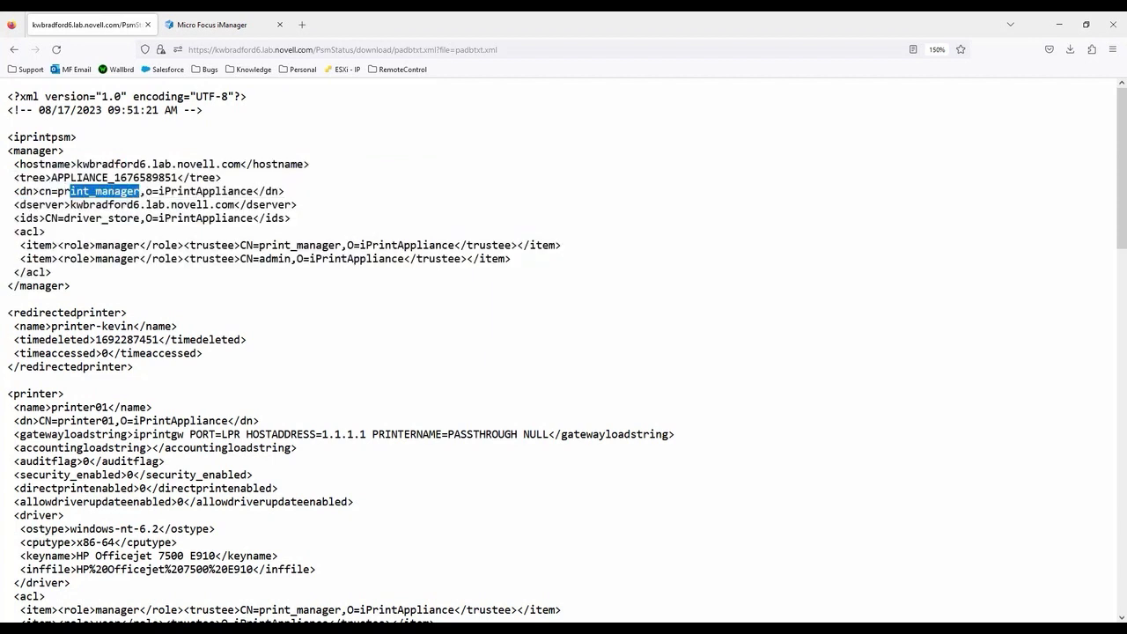
left_click_drag(70, 204, 165, 204)
left_click(165, 204)
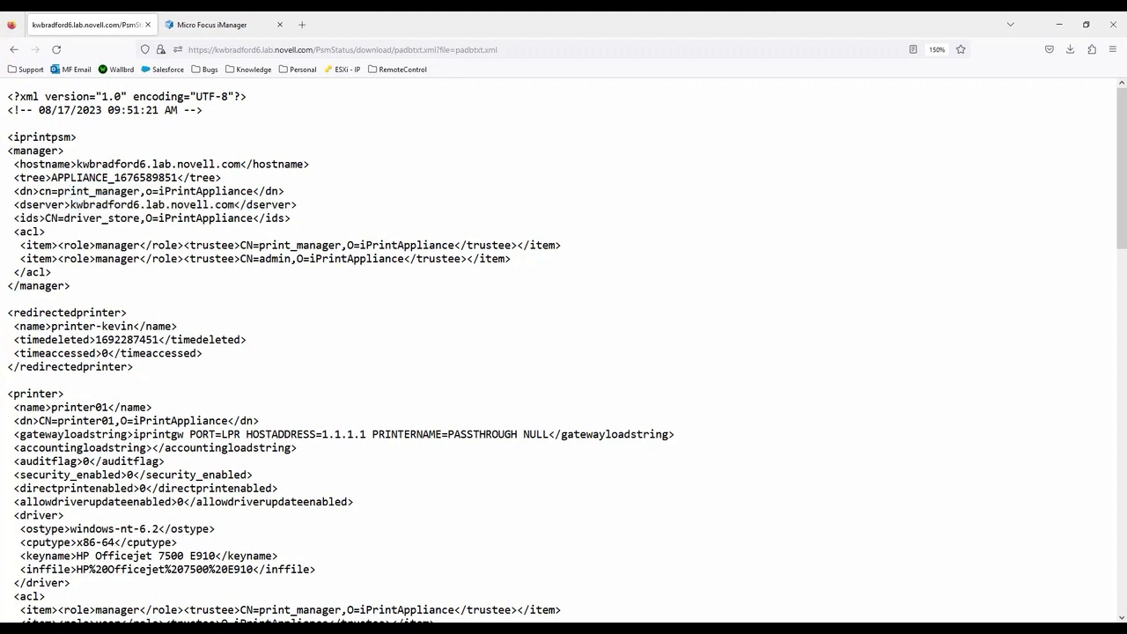
Examine the manager section's driver store and ACL entries in padbtxt.xml, continuing down to the printer01 section.
left_click_drag(63, 219, 139, 219)
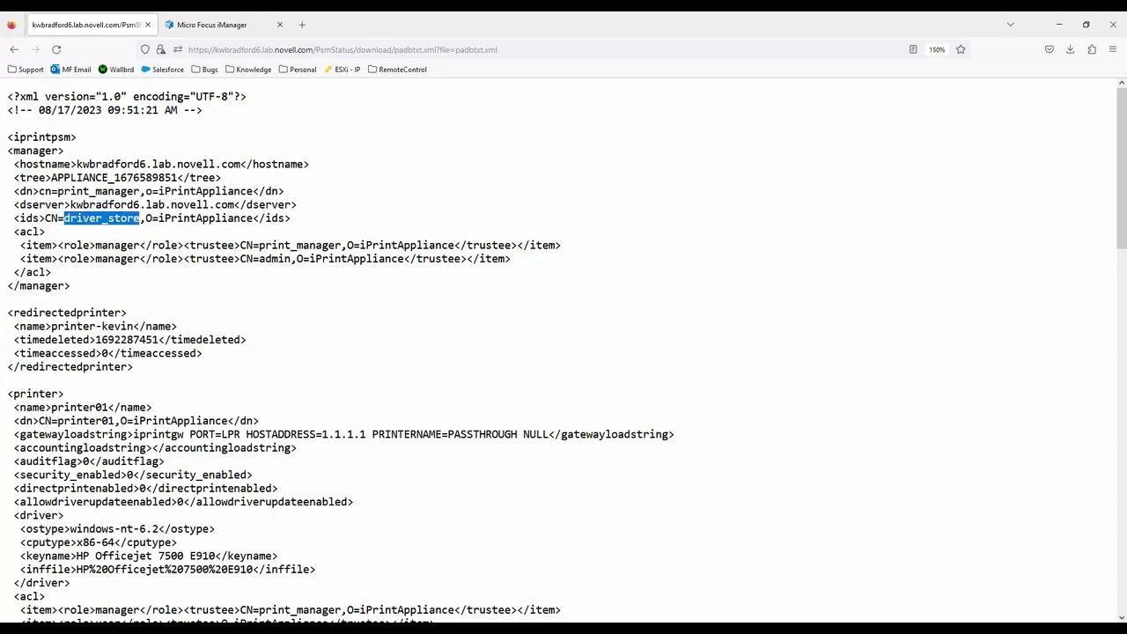
left_click(33, 231)
left_click_drag(121, 245, 337, 273)
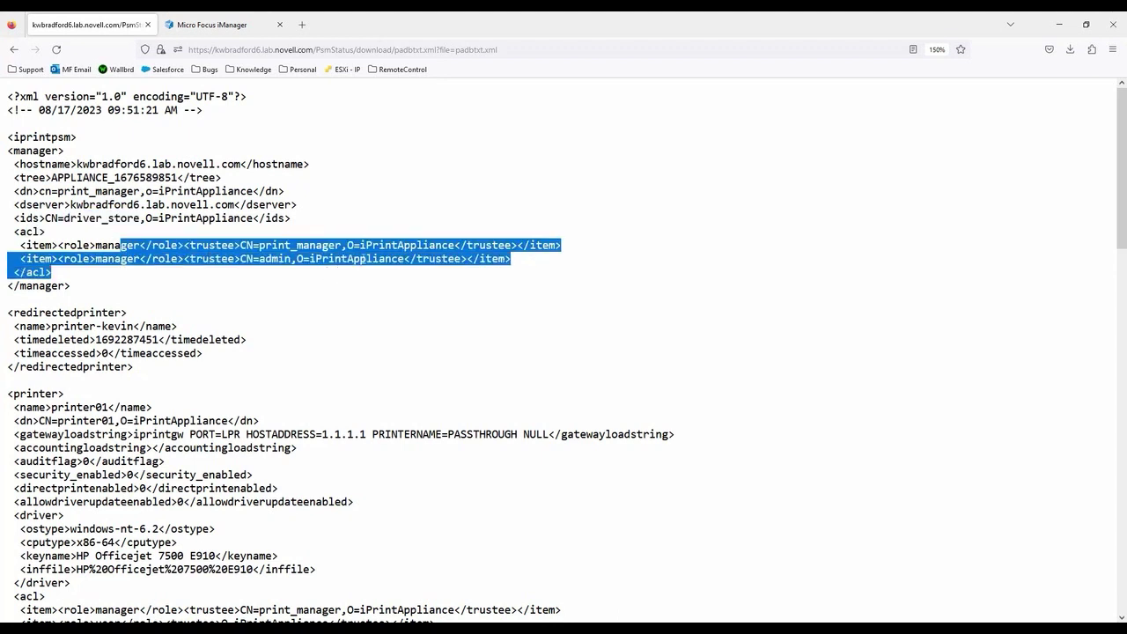
left_click(362, 257)
scroll(141, 291, "down", 2)
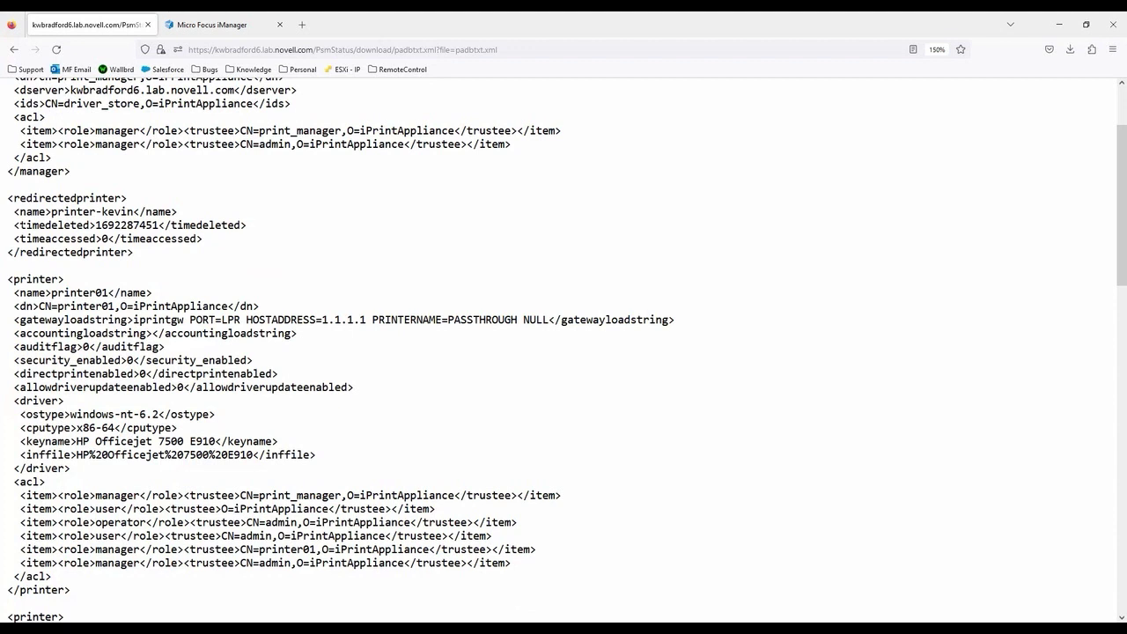
Examine the redirectedprinter section in padbtxt.xml, including its name, timedeleted and timeaccessed entries.
left_click_drag(13, 225, 229, 226)
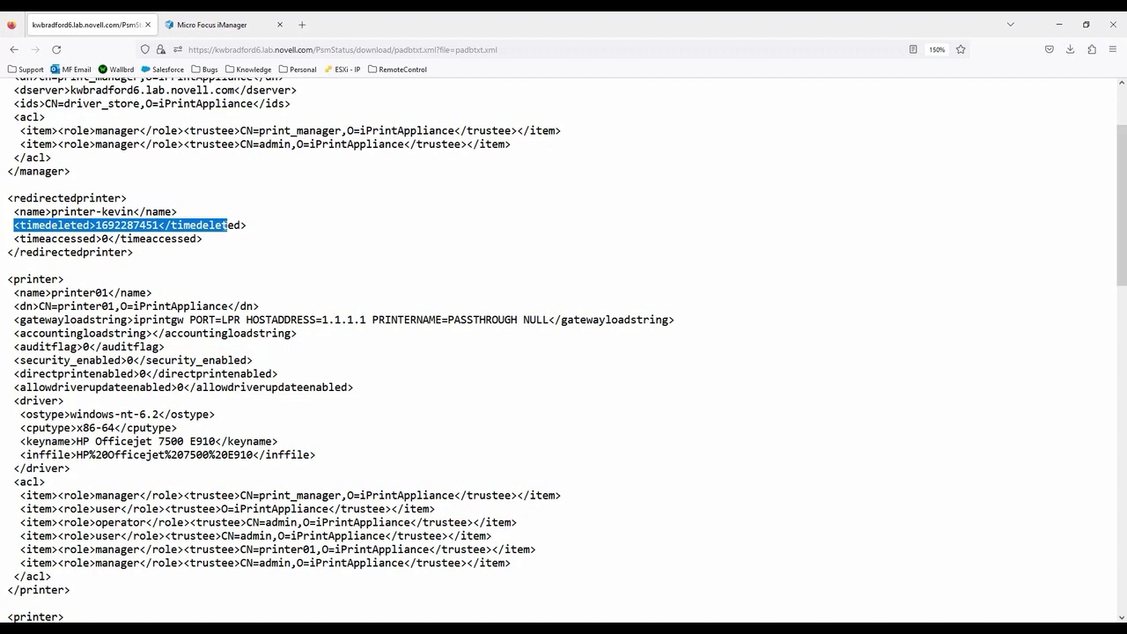
left_click_drag(20, 211, 225, 245)
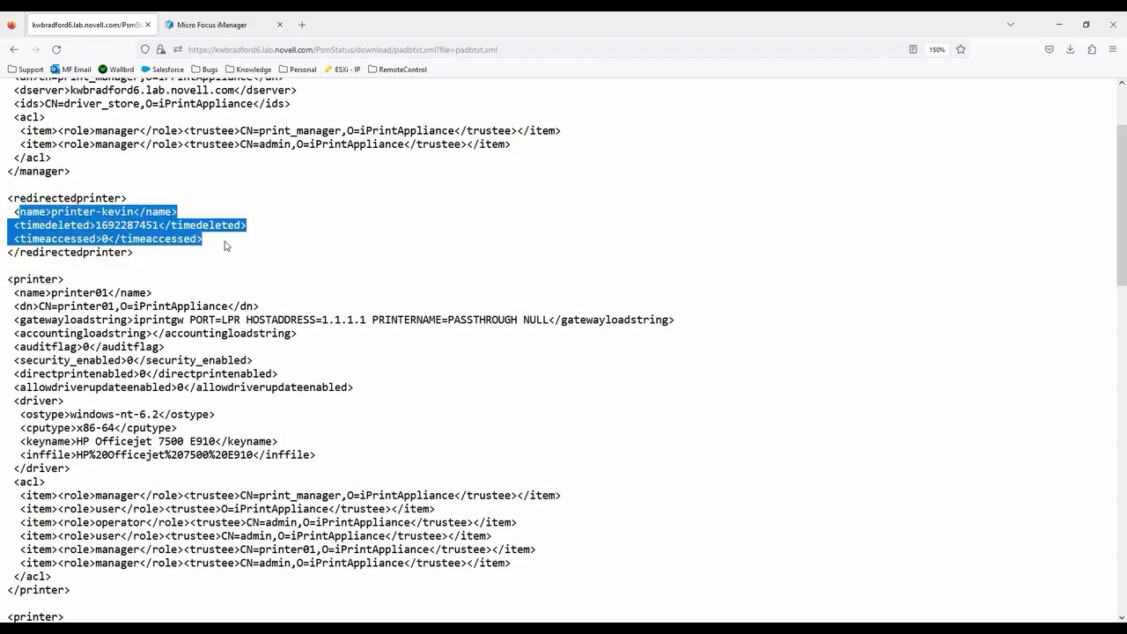
left_click(225, 246)
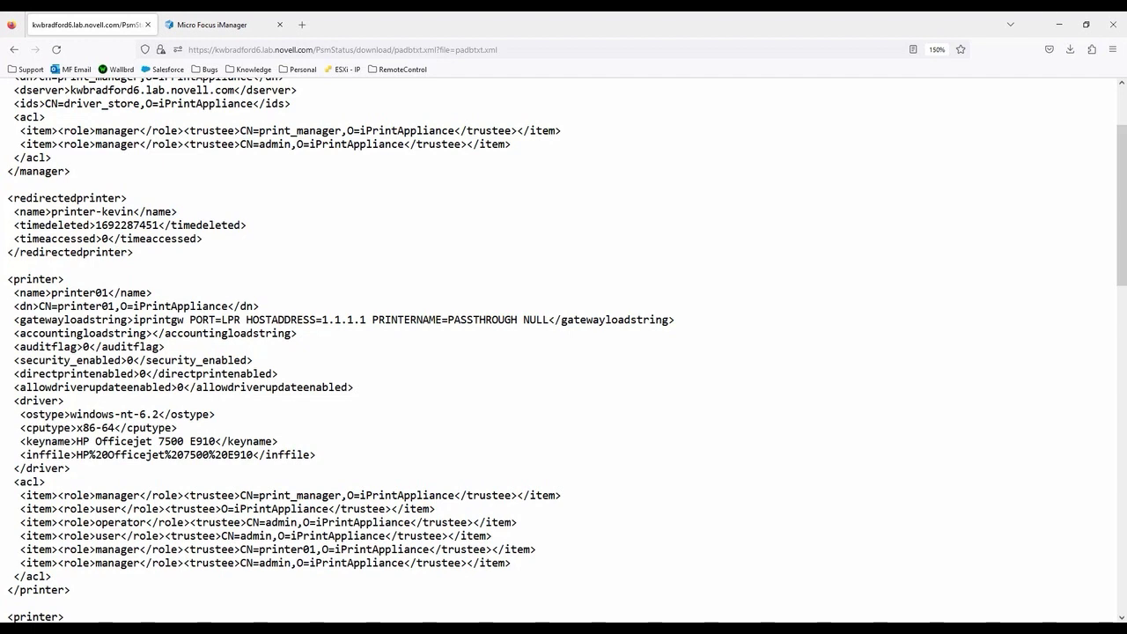
left_click_drag(33, 198, 109, 253)
left_click(109, 253)
Examine the printer01 section's extent, name, gateway and accounting load strings, and its audit, security, direct print and driver update flags.
left_click_drag(26, 279, 78, 596)
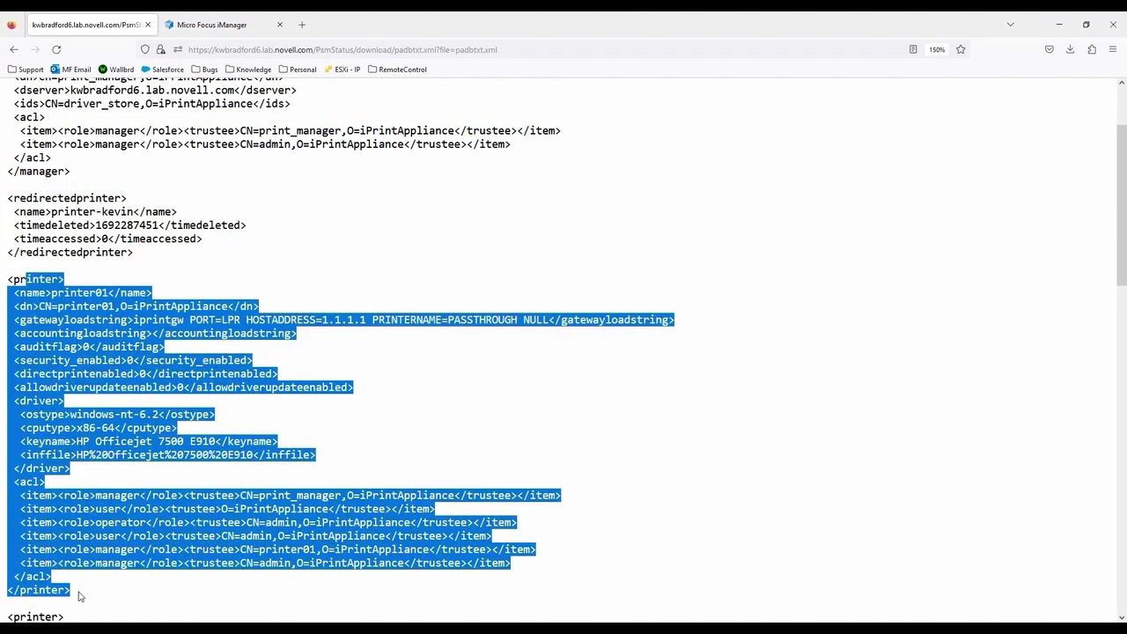
left_click(114, 299)
left_click_drag(51, 293, 358, 331)
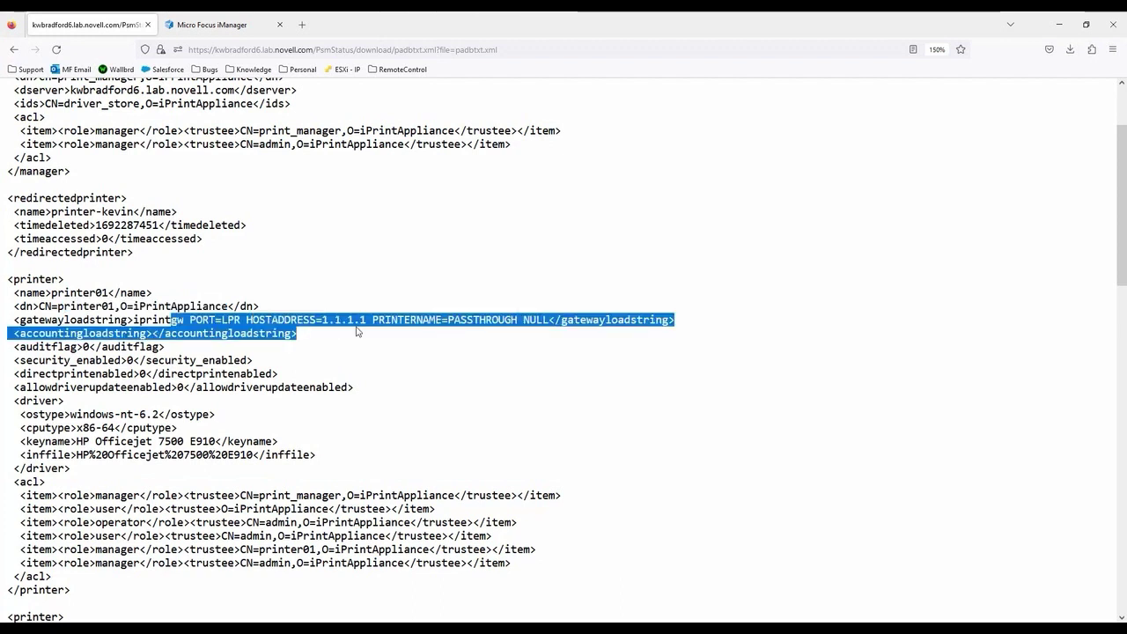
left_click(115, 332)
left_click_drag(120, 333, 178, 333)
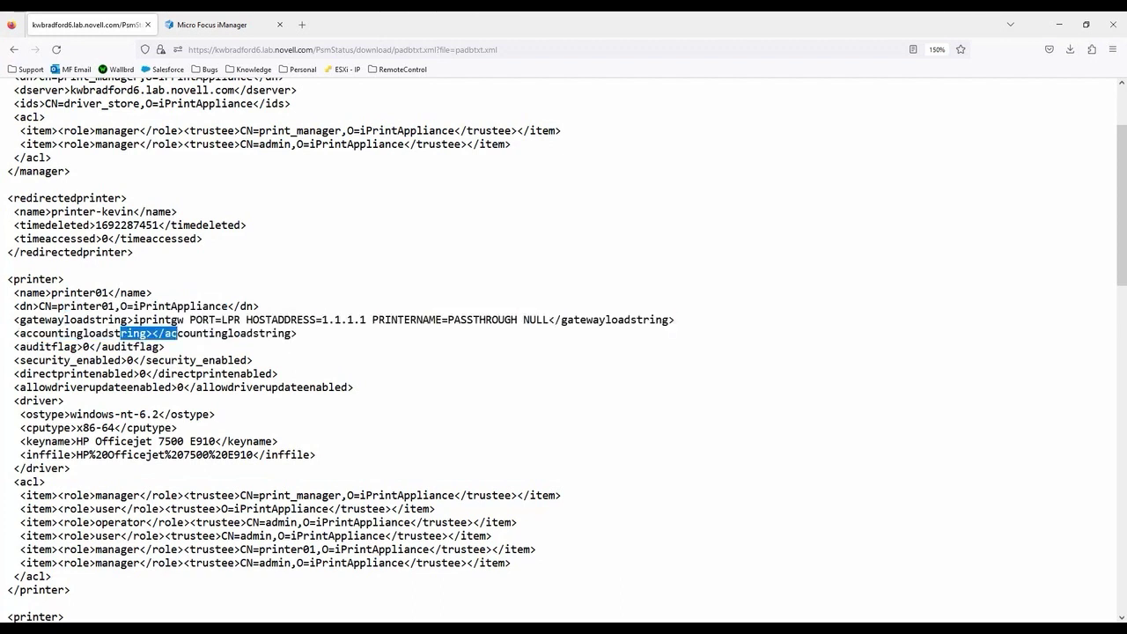
left_click(176, 333)
left_click_drag(64, 347, 210, 387)
left_click(179, 373)
left_click(210, 387)
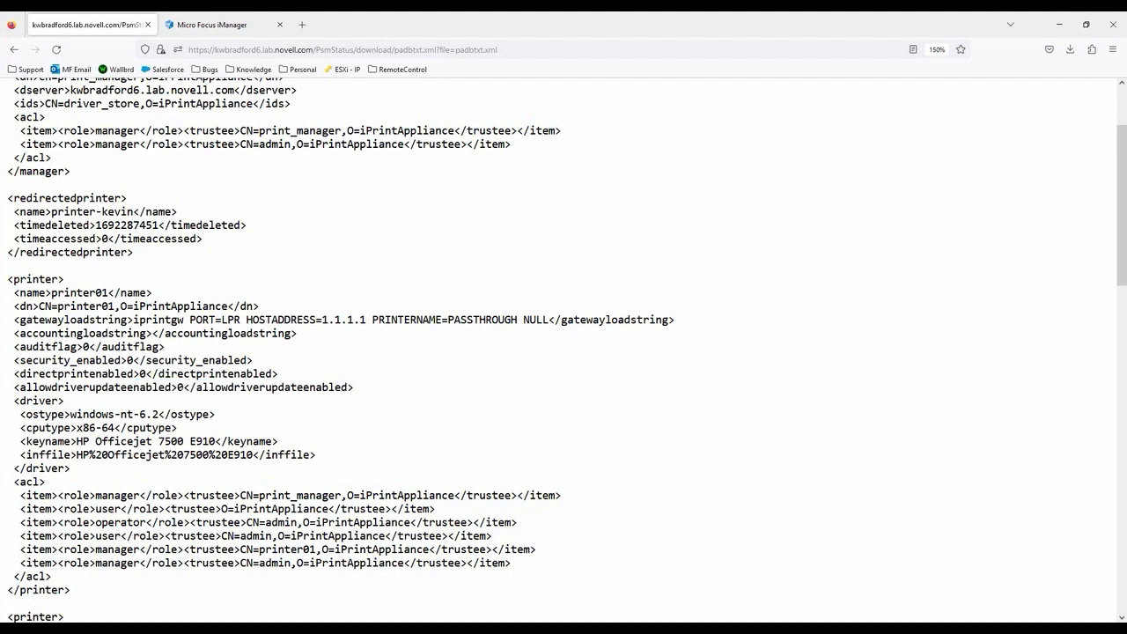
Examine the driver block and the ACL role and trustee entries of the printer01 section.
left_click_drag(26, 400, 103, 468)
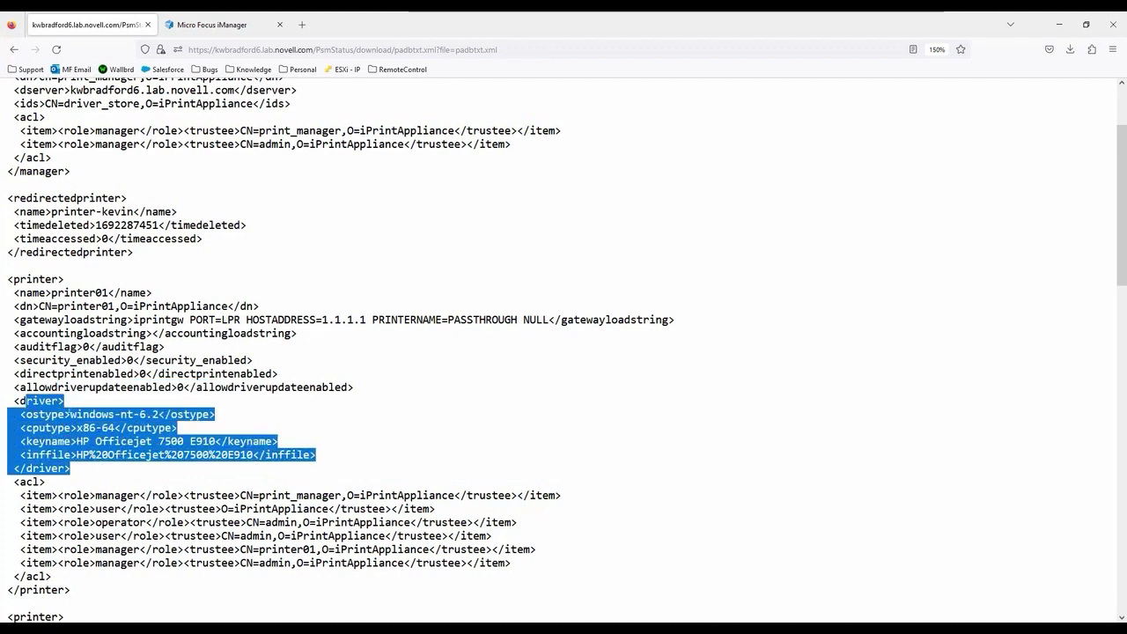
scroll(564, 352, "down", 3)
left_click_drag(54, 381, 312, 449)
left_click(312, 449)
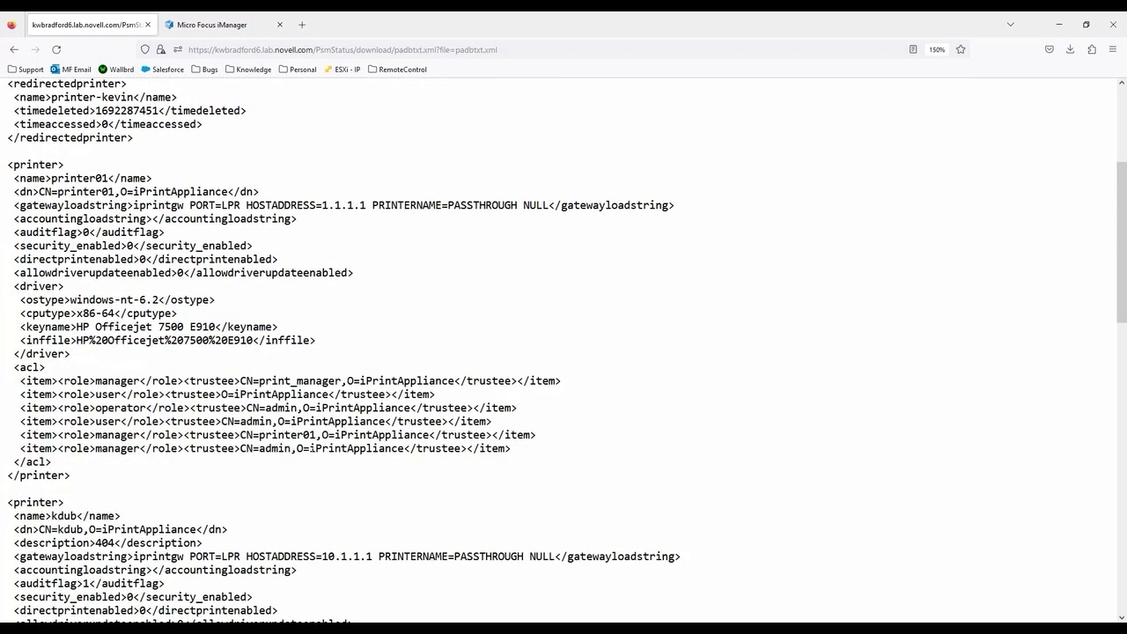
Look through the remaining printer sections to the end of padbtxt.xml, and return to the main print_manager.iPrintAppliance status page.
scroll(231, 398, "down", 15)
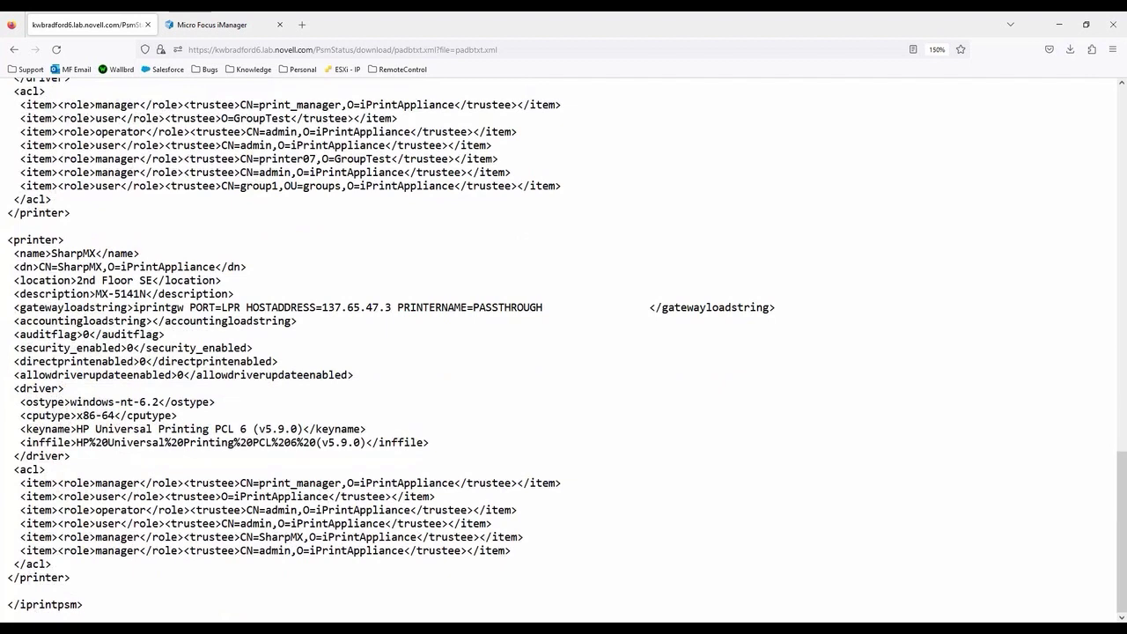
left_click_drag(75, 580, 10, 578)
left_click(80, 583)
left_click_drag(1121, 558, 1120, 177)
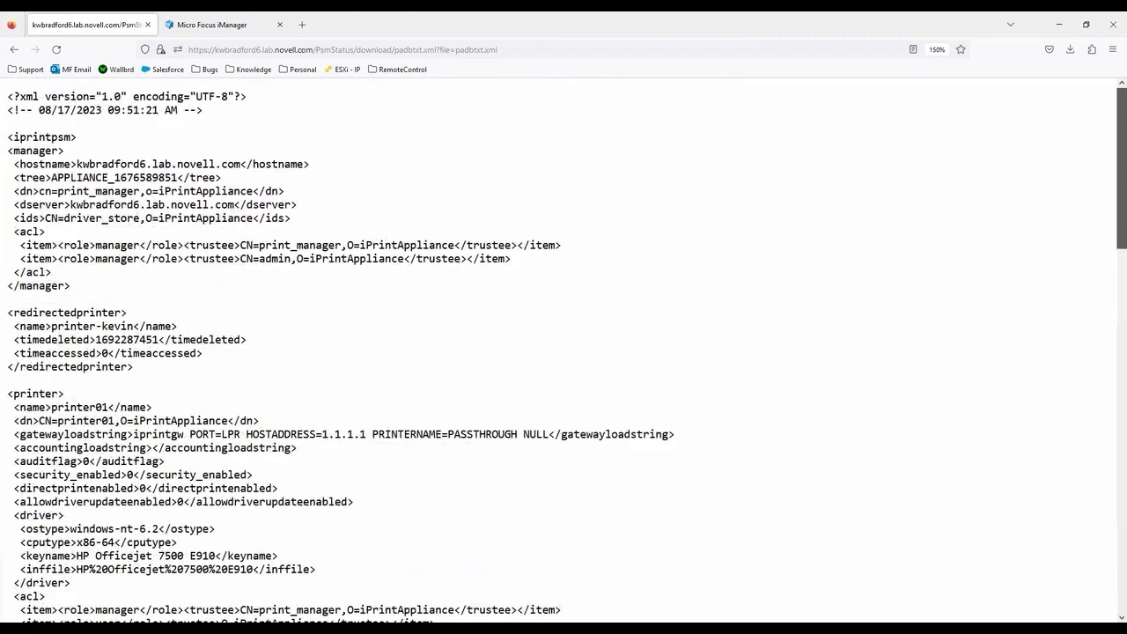
left_click(13, 49)
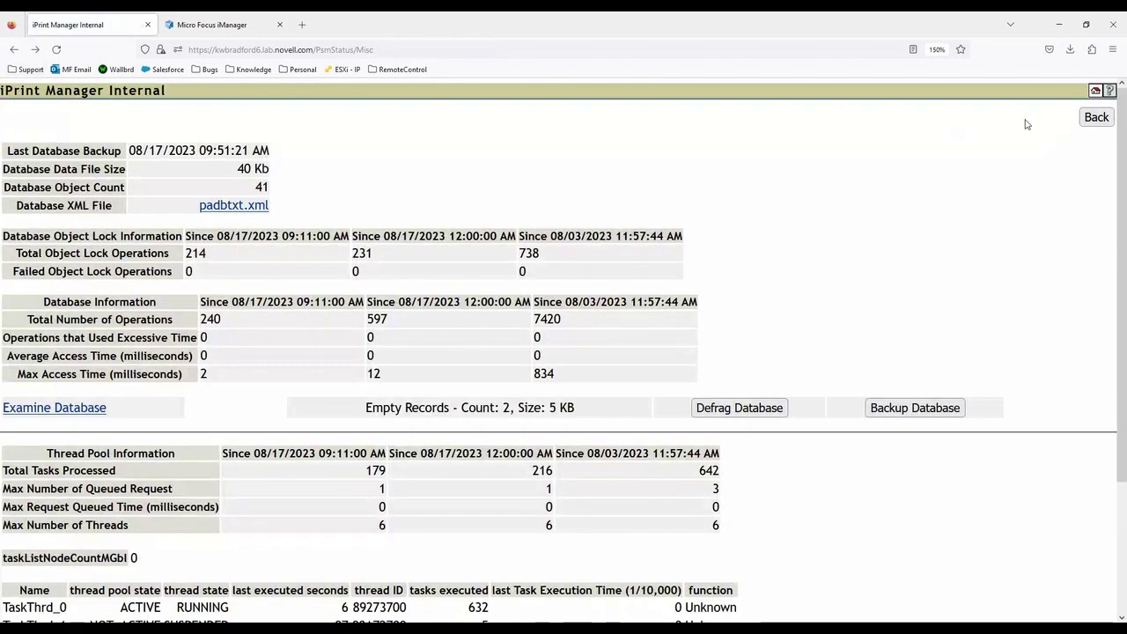
left_click(1097, 117)
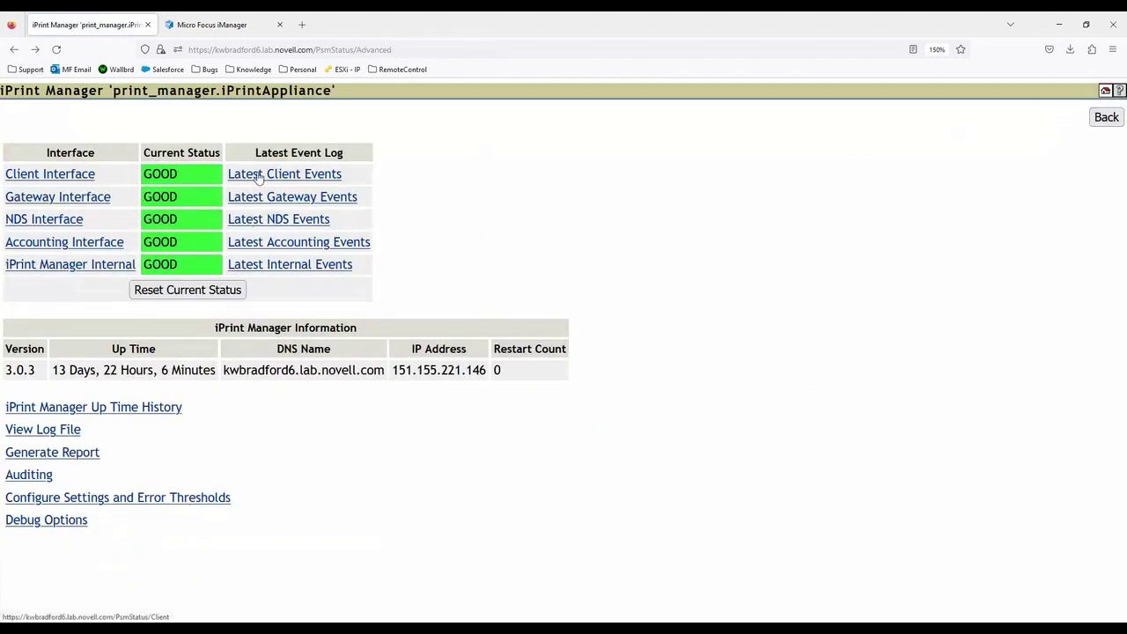
Review the Client Interface statistics for the Delete Object, Set and Set Printer NDS Info operations.
left_click(92, 176)
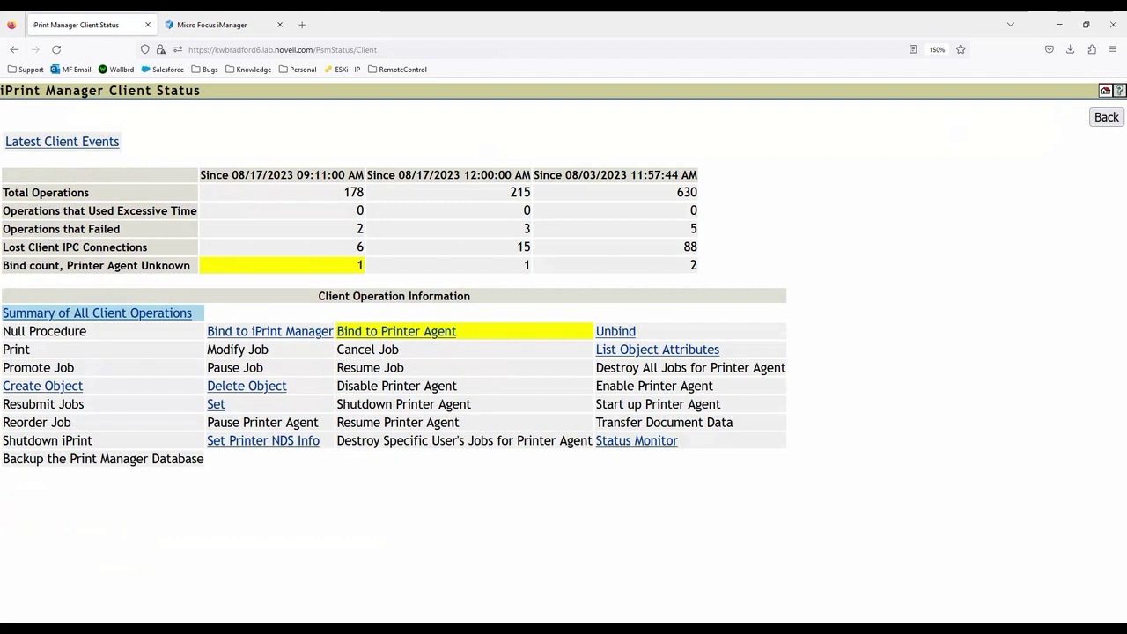
left_click(243, 388)
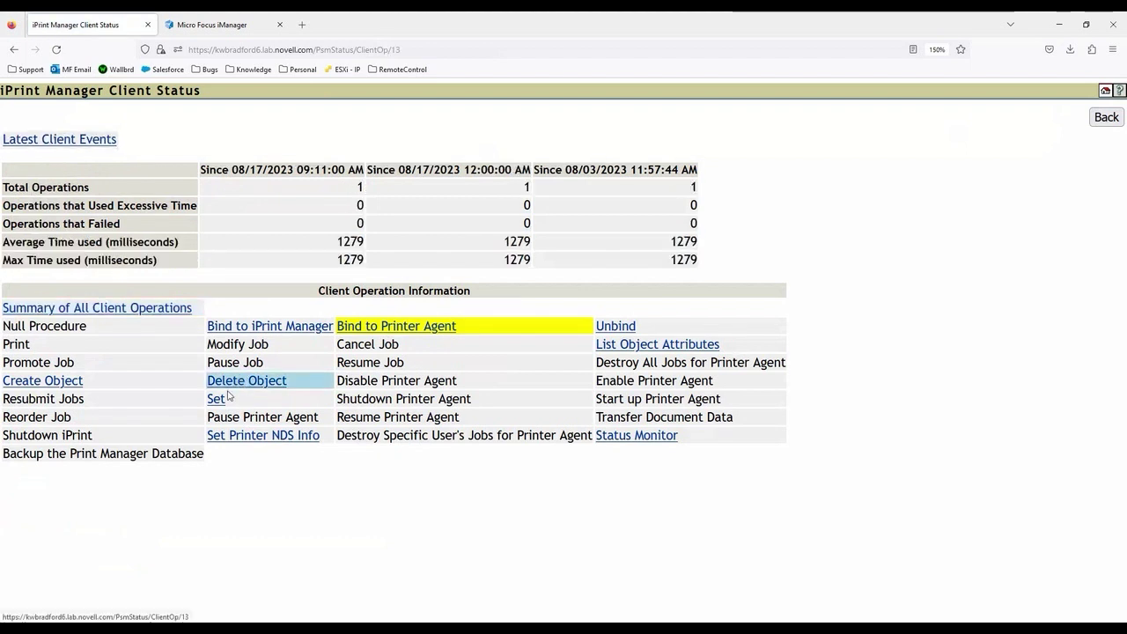
left_click(217, 401)
left_click(230, 435)
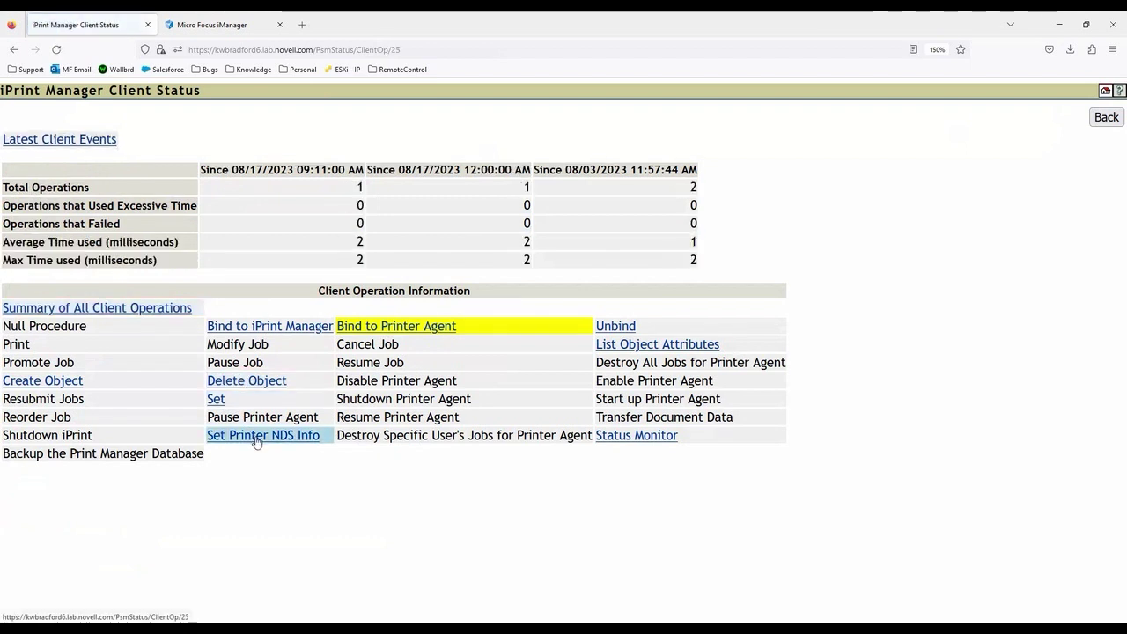
left_click(1107, 117)
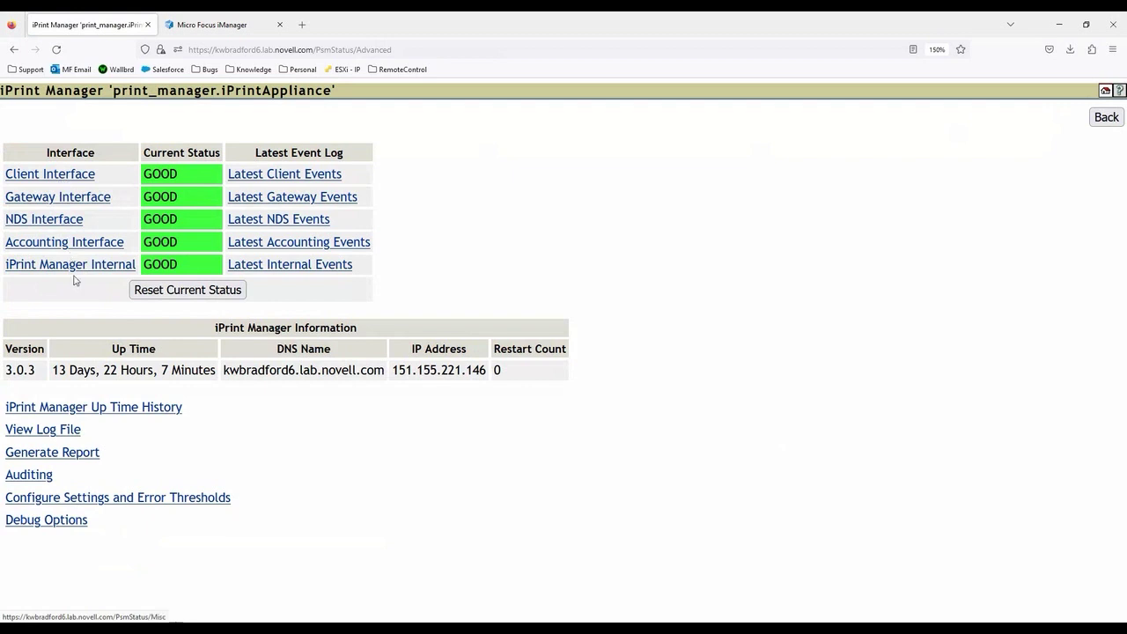
Review the iPrint Manager Up Time History and the ndpsmmon.log event log file.
left_click(77, 409)
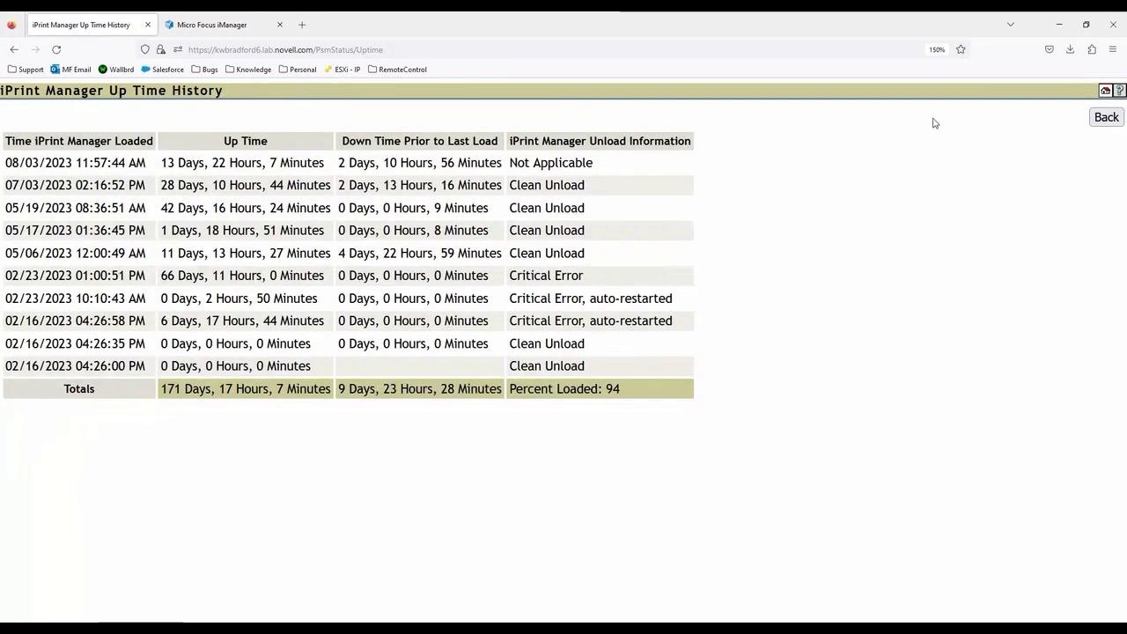
left_click(1106, 120)
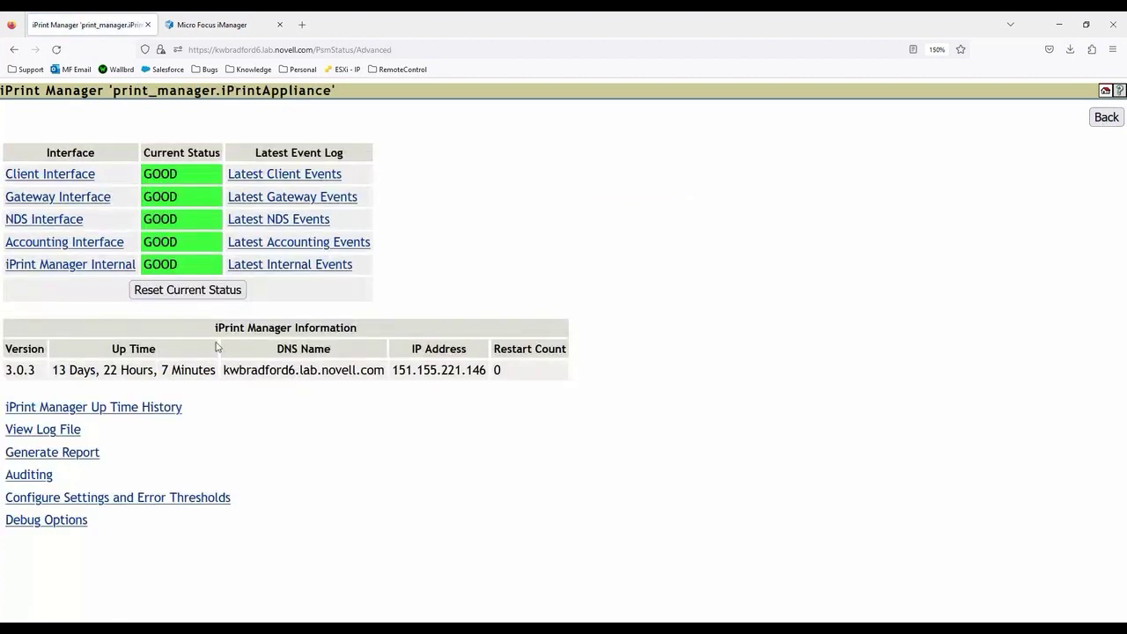
left_click(33, 432)
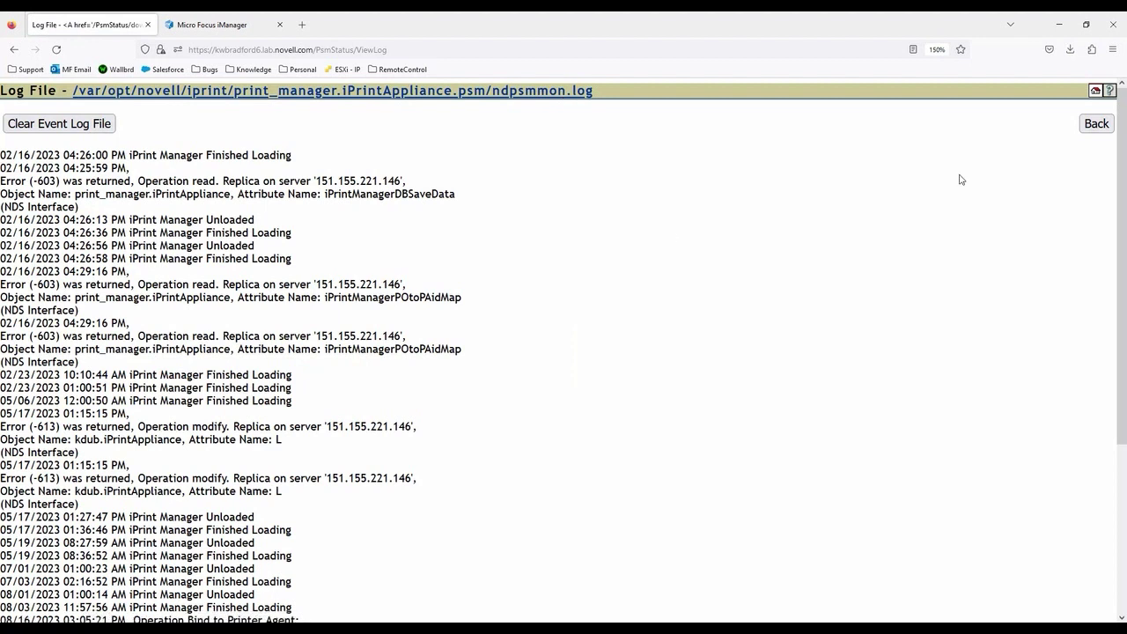
left_click(1097, 125)
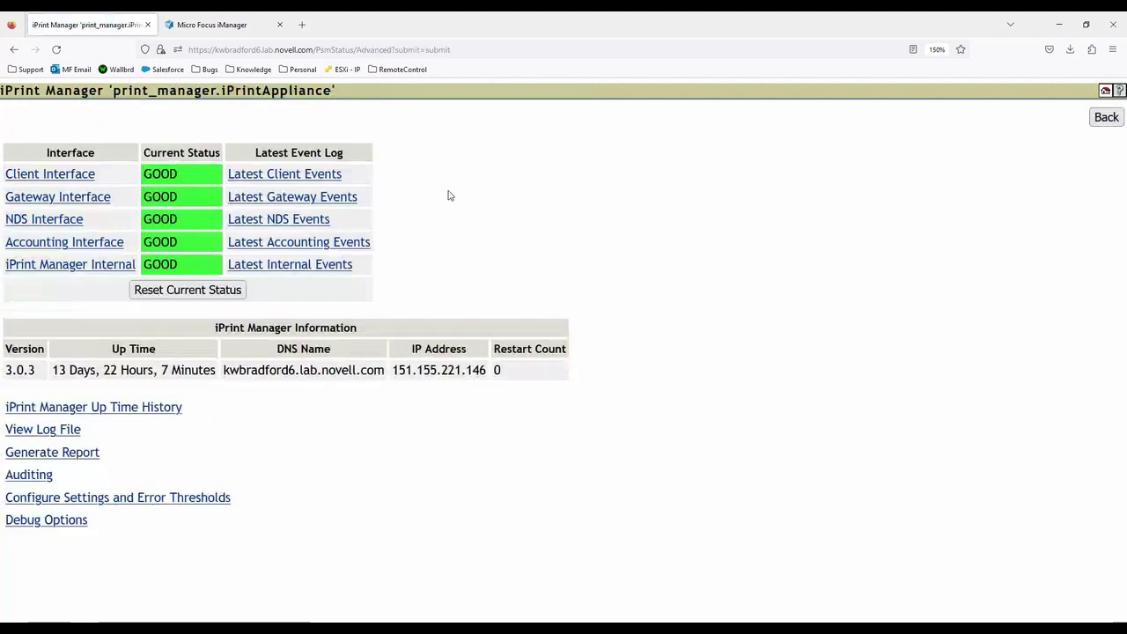
Check the latest gateway events and the latest accounting events.
left_click(298, 199)
left_click(1106, 124)
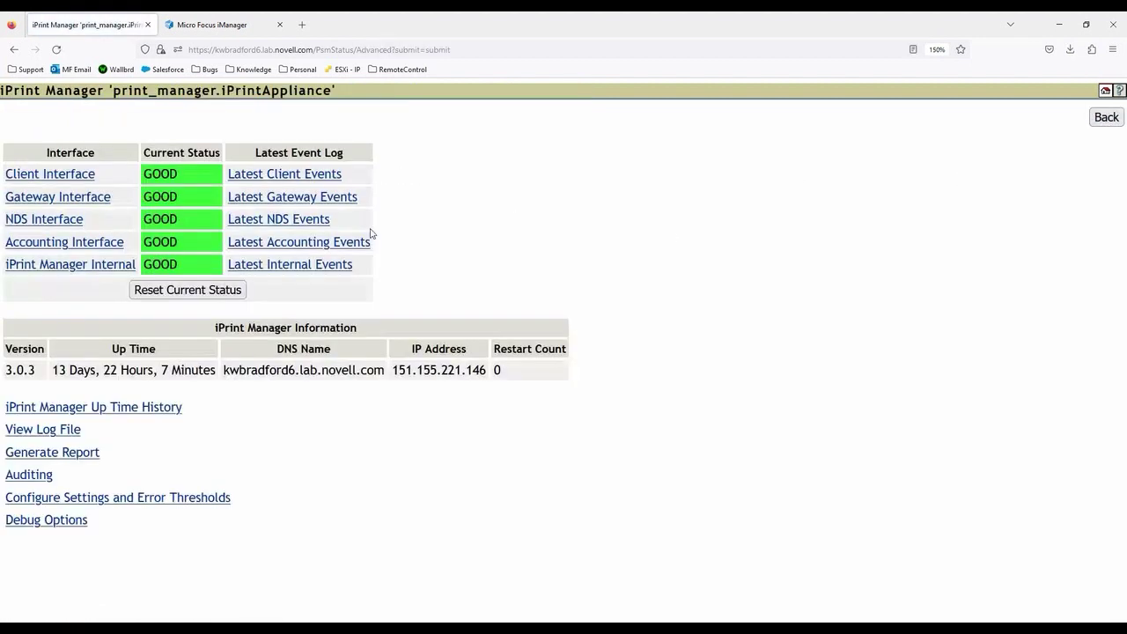
left_click(352, 240)
left_click(1106, 123)
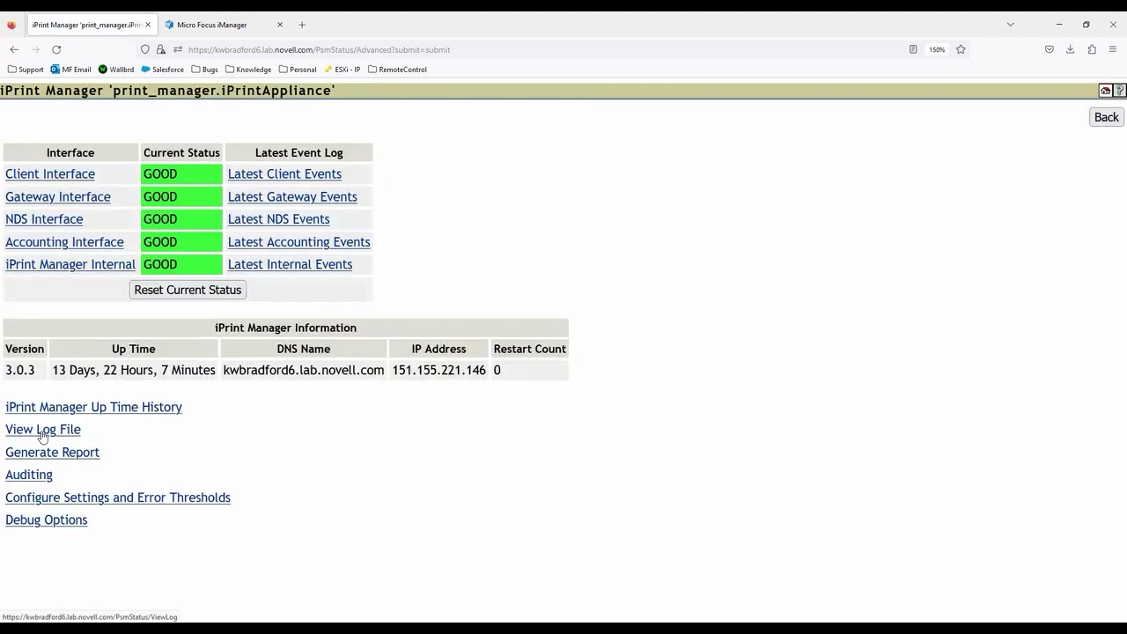
Reopen the iPrint Manager log file, skim its entries and return to the status page.
left_click(42, 430)
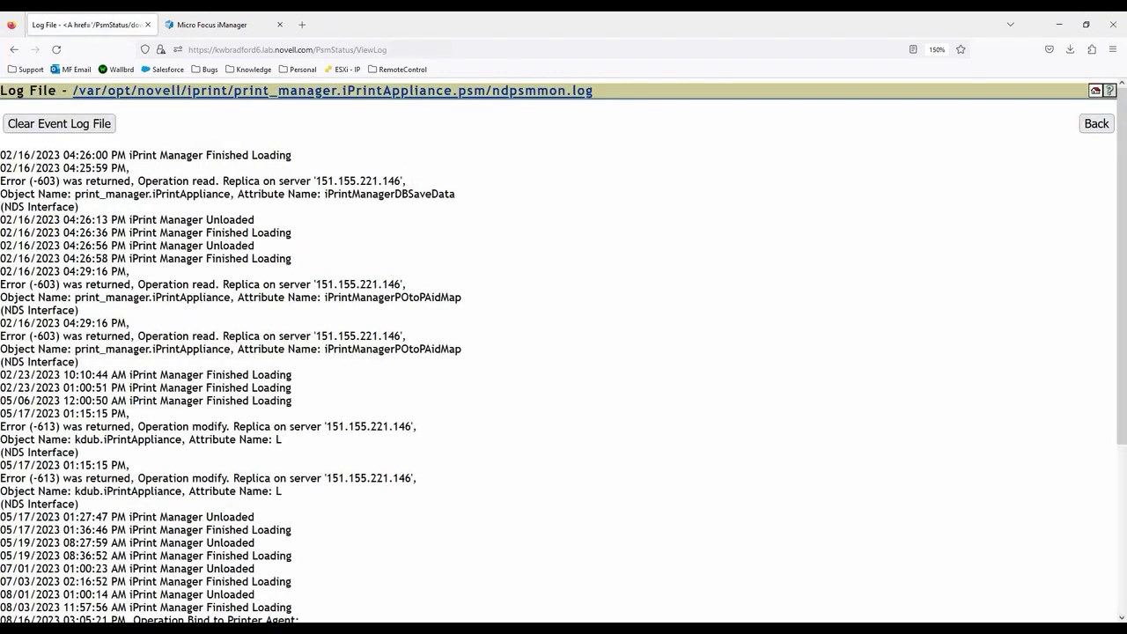
scroll(235, 411, "down", 3)
scroll(283, 312, "up", 3)
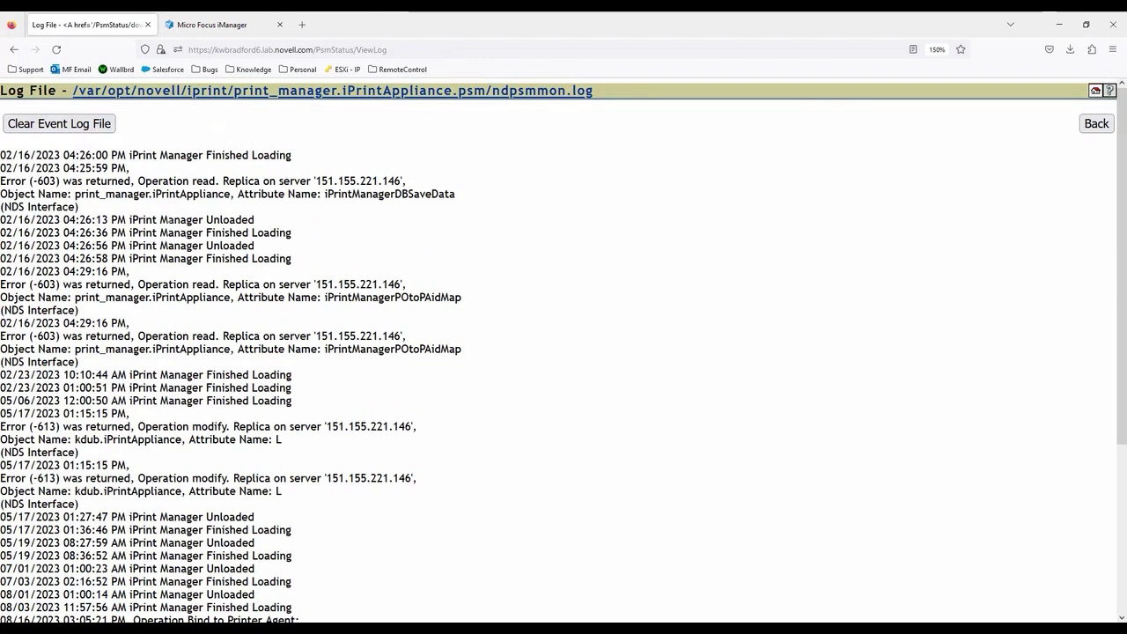
left_click(1105, 123)
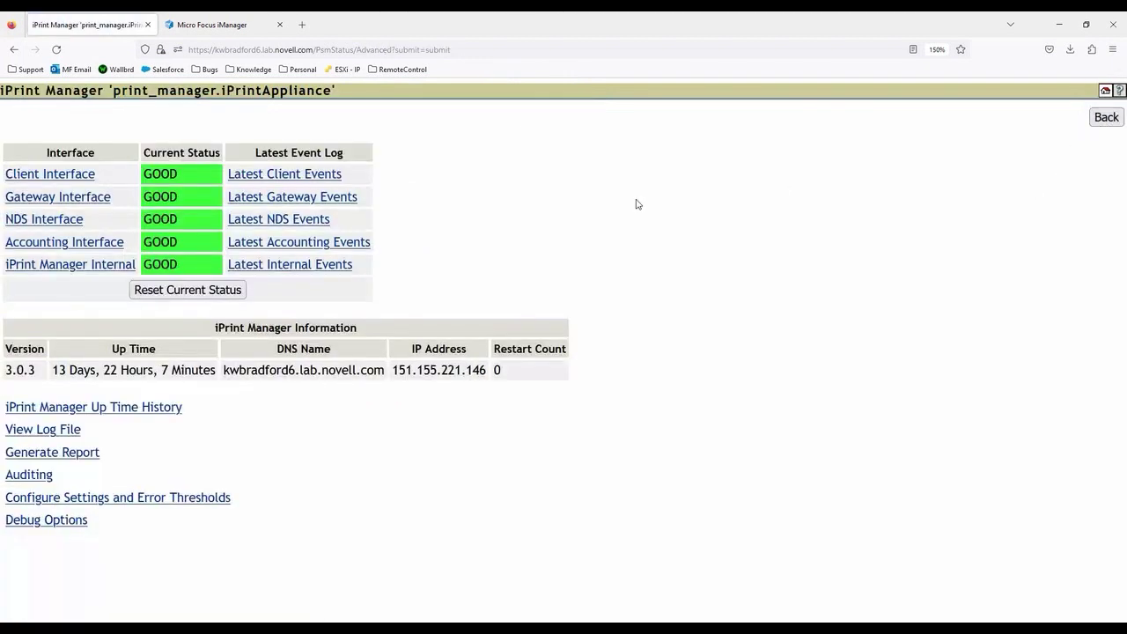
Open the report generation options and include the Win 8/8.1/10 (64-bit) Driver in the report.
left_click(54, 454)
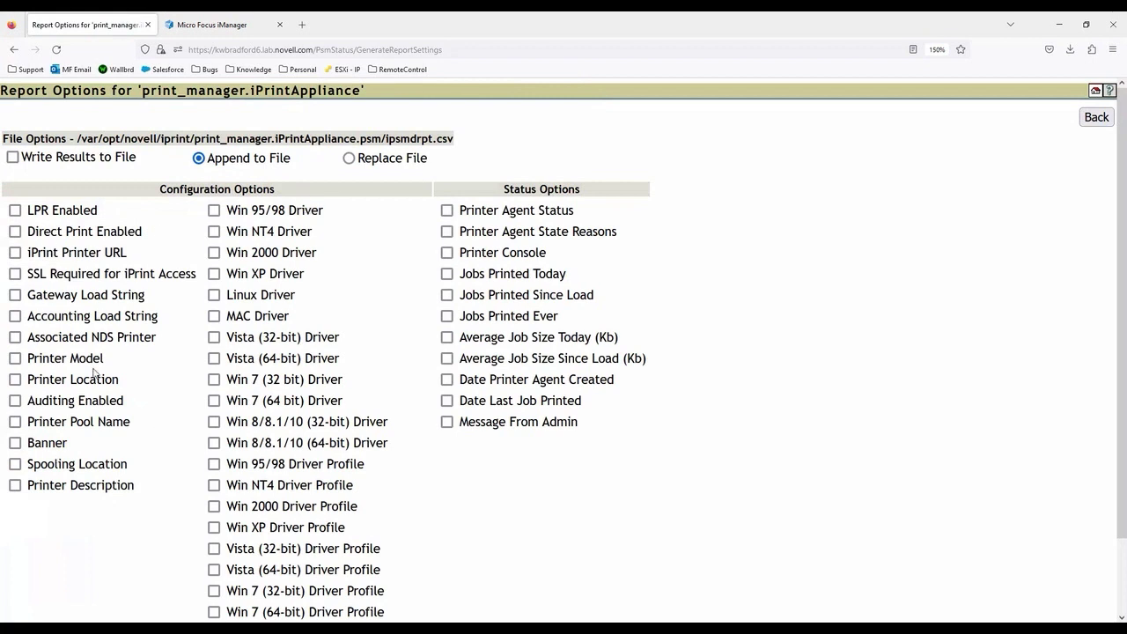
scroll(134, 432, "down", 2)
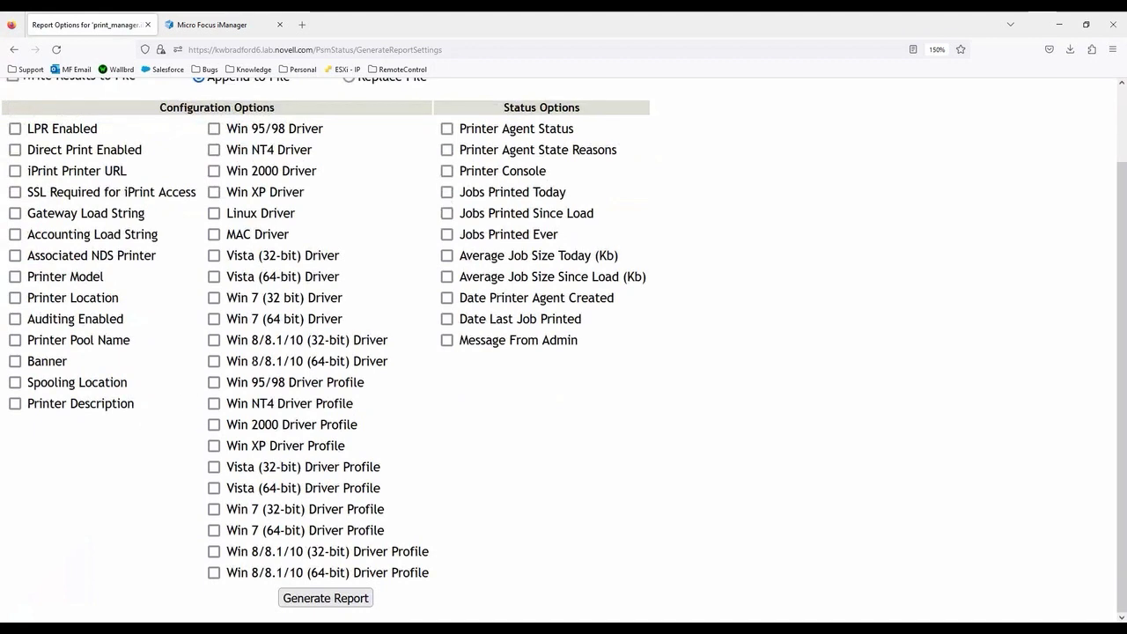
left_click(214, 361)
left_click_drag(303, 361, 275, 361)
left_click(365, 361)
double_click(365, 361)
left_click(397, 371)
left_click_drag(368, 572, 418, 572)
left_click(396, 597)
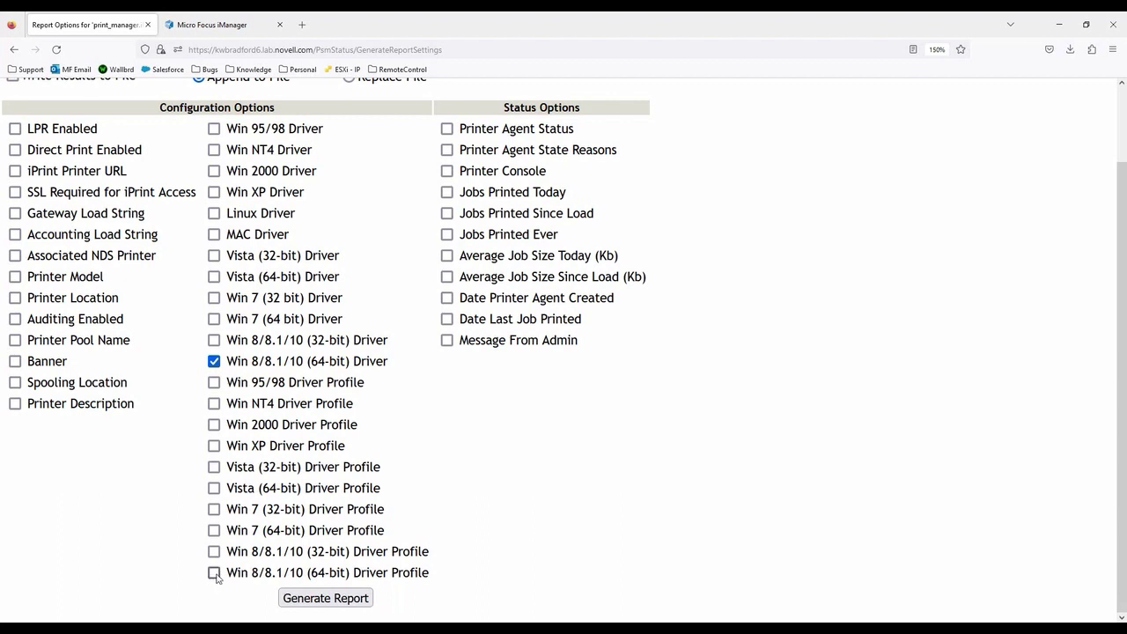
Include iPrint Printer URL, SSL Required for iPrint Access and Associated NDS Printer in the report.
scroll(186, 528, "up", 2)
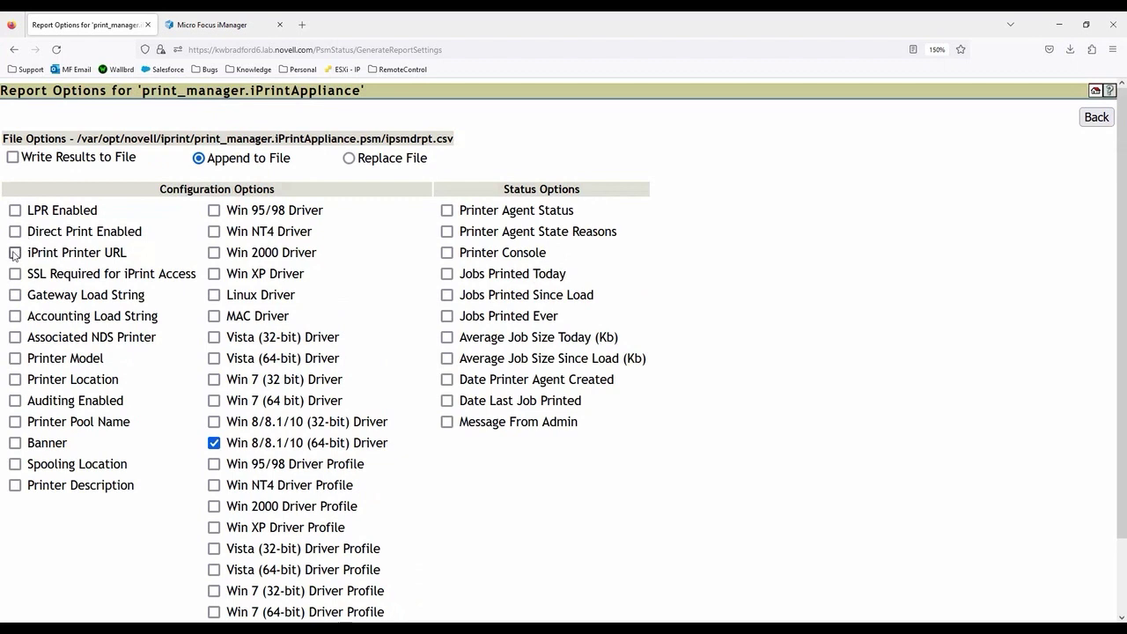
left_click_drag(15, 255, 113, 254)
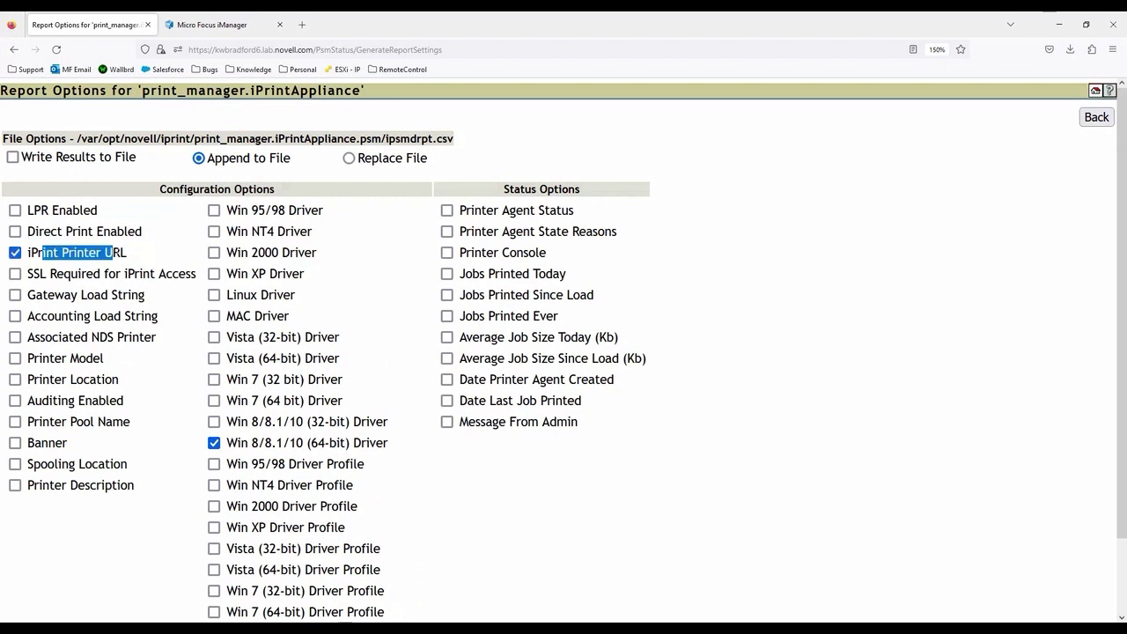
left_click(16, 274)
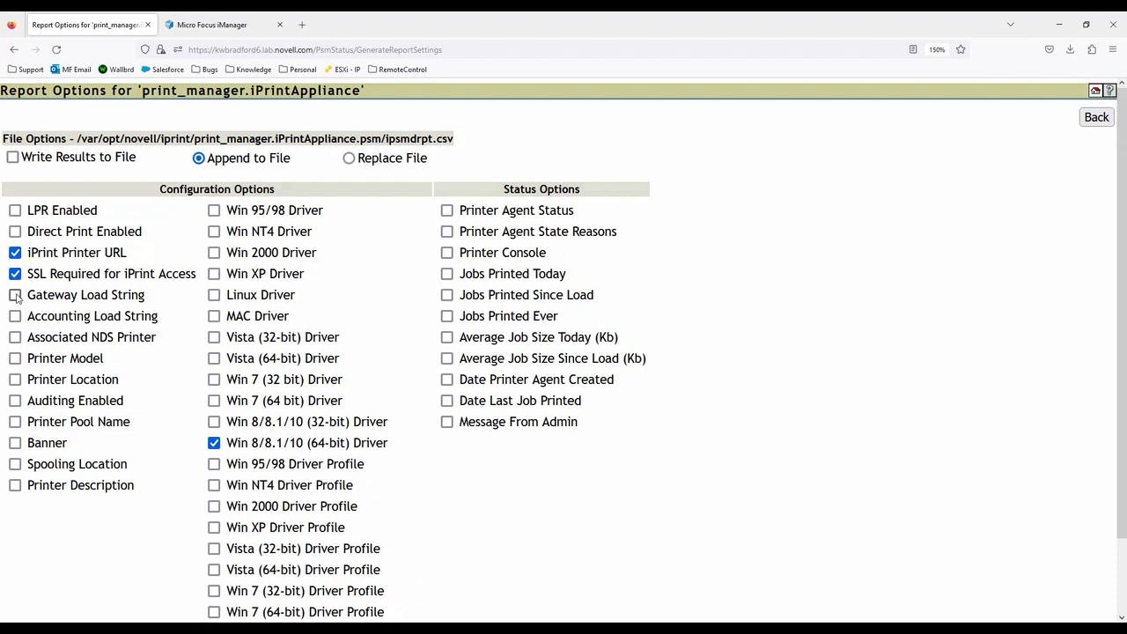
left_click_drag(25, 300, 152, 301)
left_click(151, 301)
left_click_drag(48, 316, 146, 317)
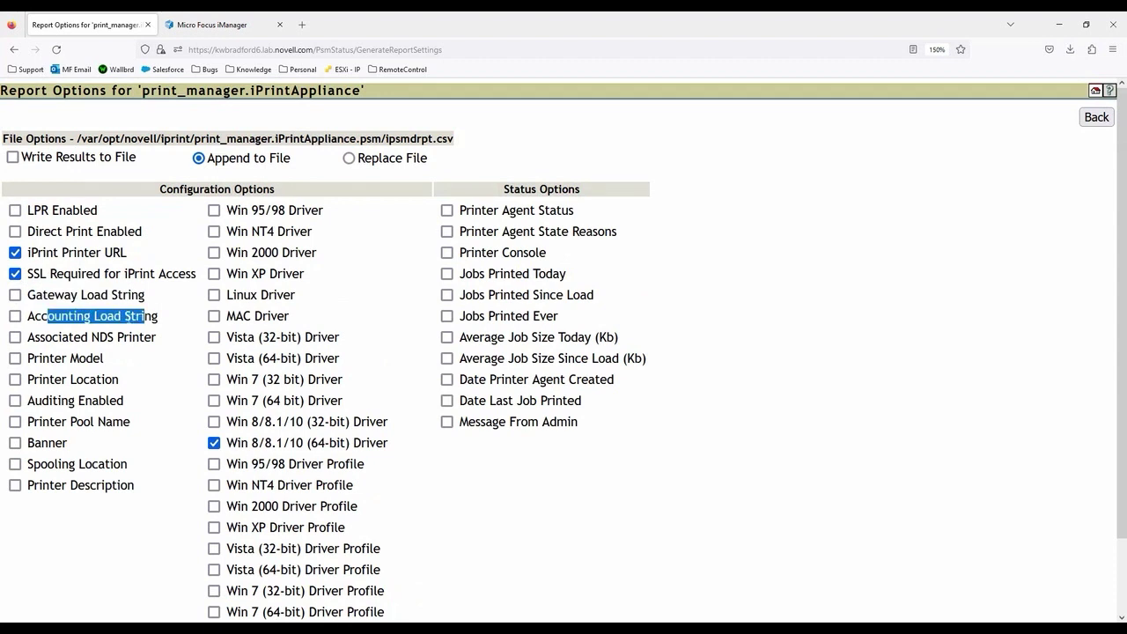
left_click(145, 317)
left_click(15, 337)
left_click_drag(63, 337, 125, 337)
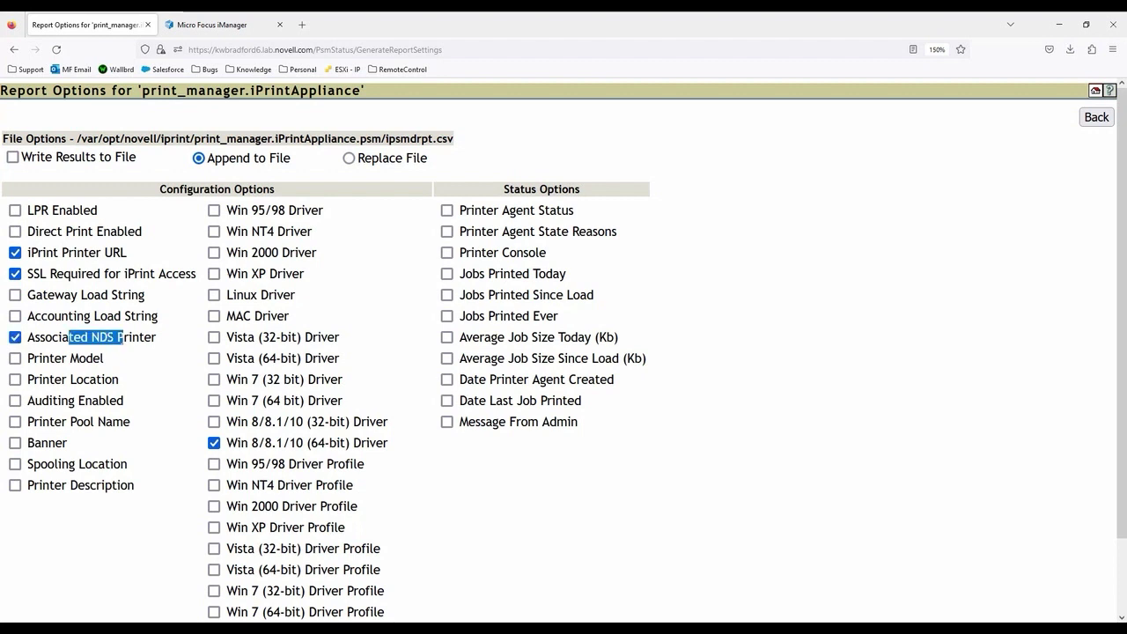
left_click(126, 338)
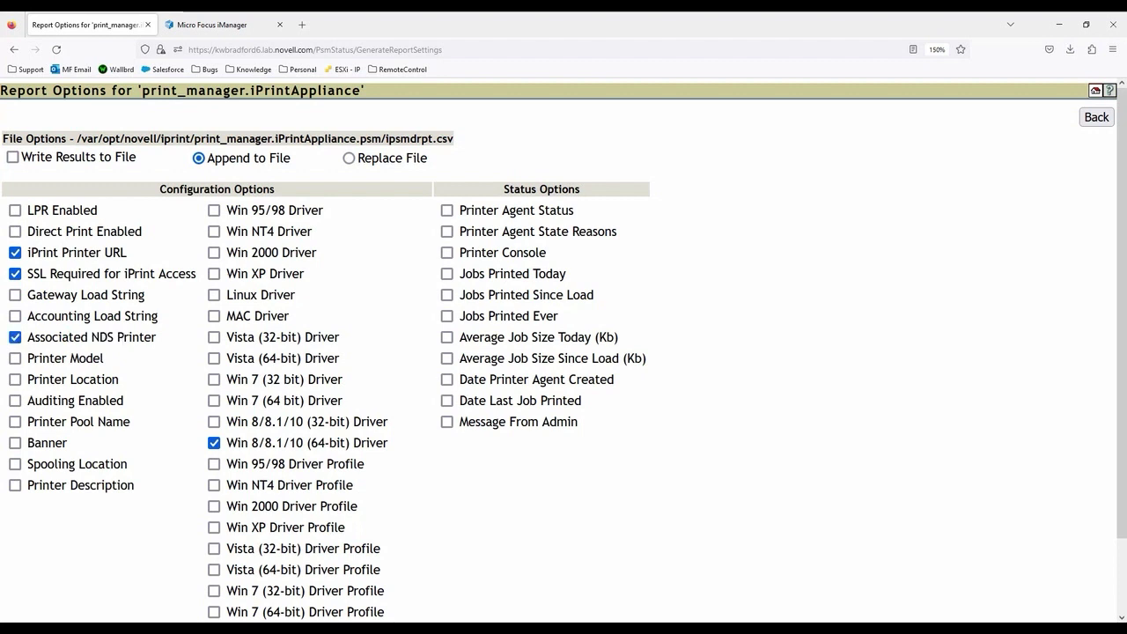
Add Printer Model, Printer Agent Status and Printer Agent State Reasons to the report options and generate the report.
left_click(15, 358)
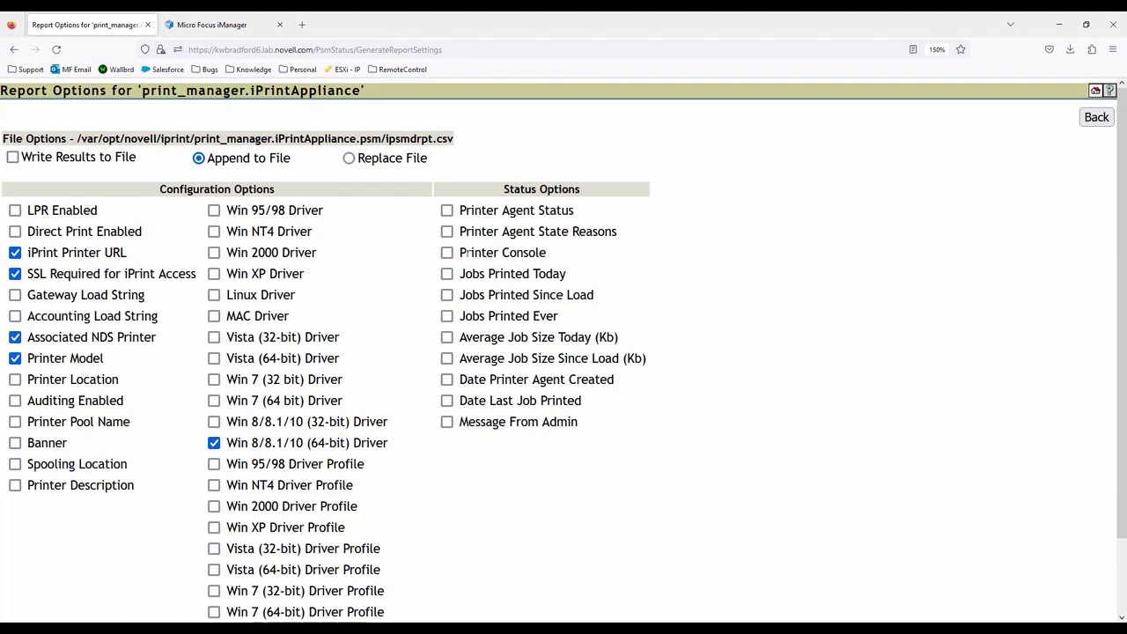
left_click(447, 210)
left_click(447, 232)
scroll(693, 428, "down", 2)
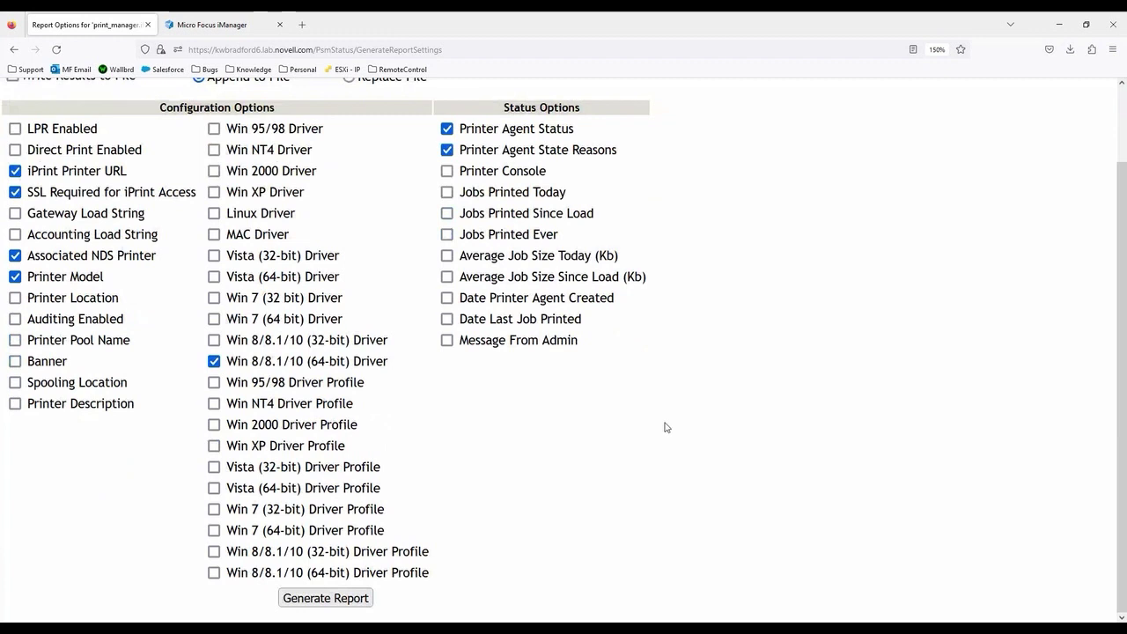
left_click(338, 601)
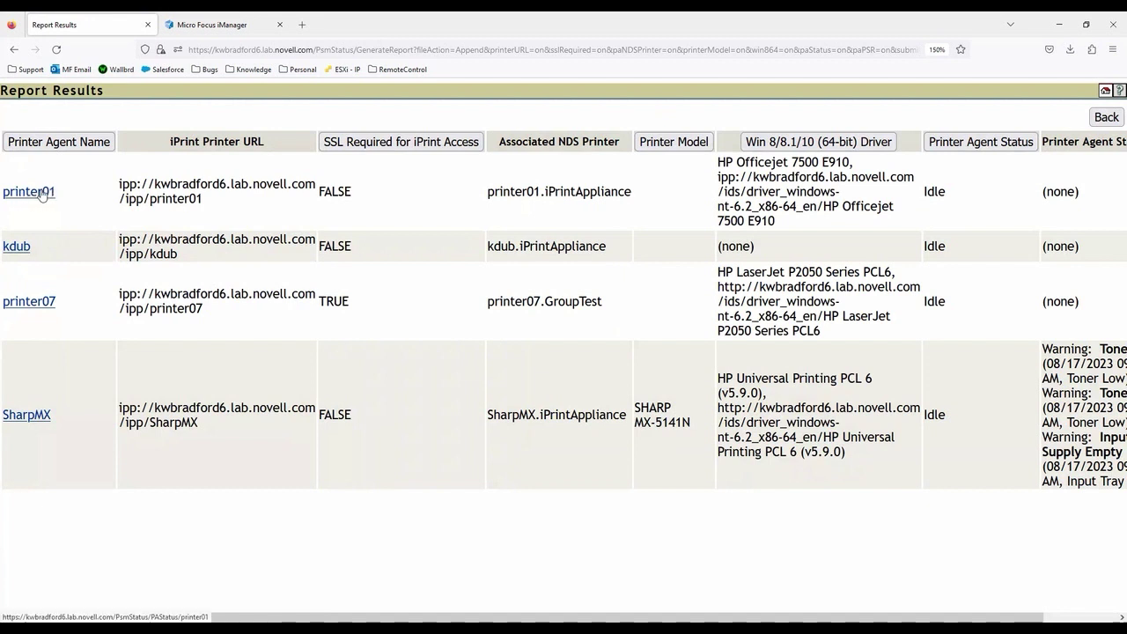
Compare the printer URL, SSL requirement and associated NDS printer context of the printers in the report results.
left_click_drag(120, 184, 245, 203)
left_click(245, 204)
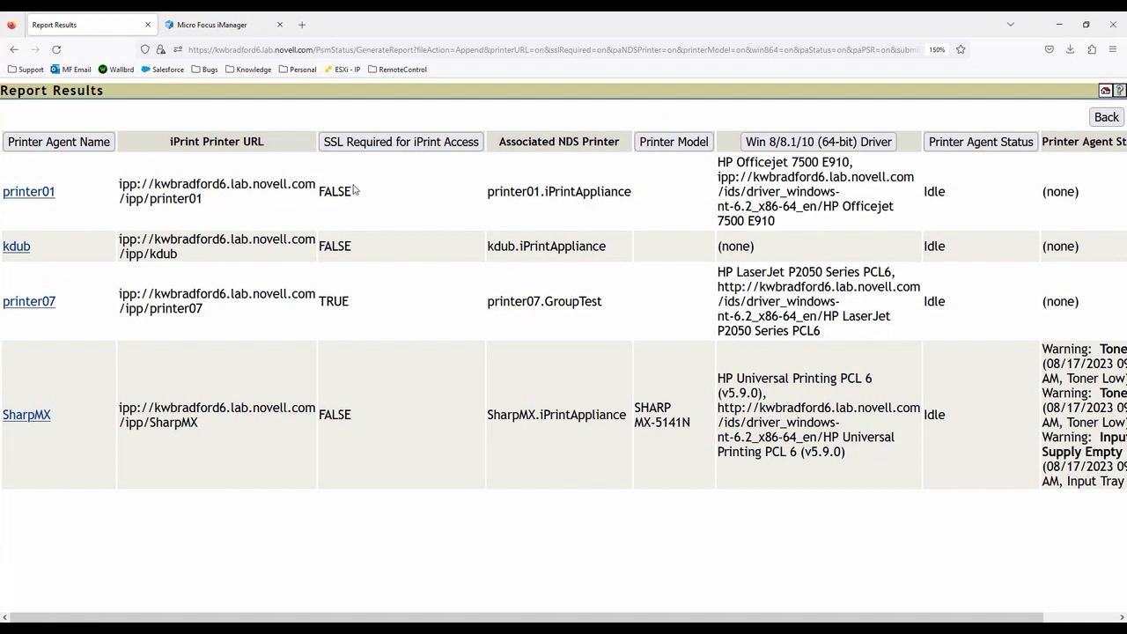
double_click(335, 301)
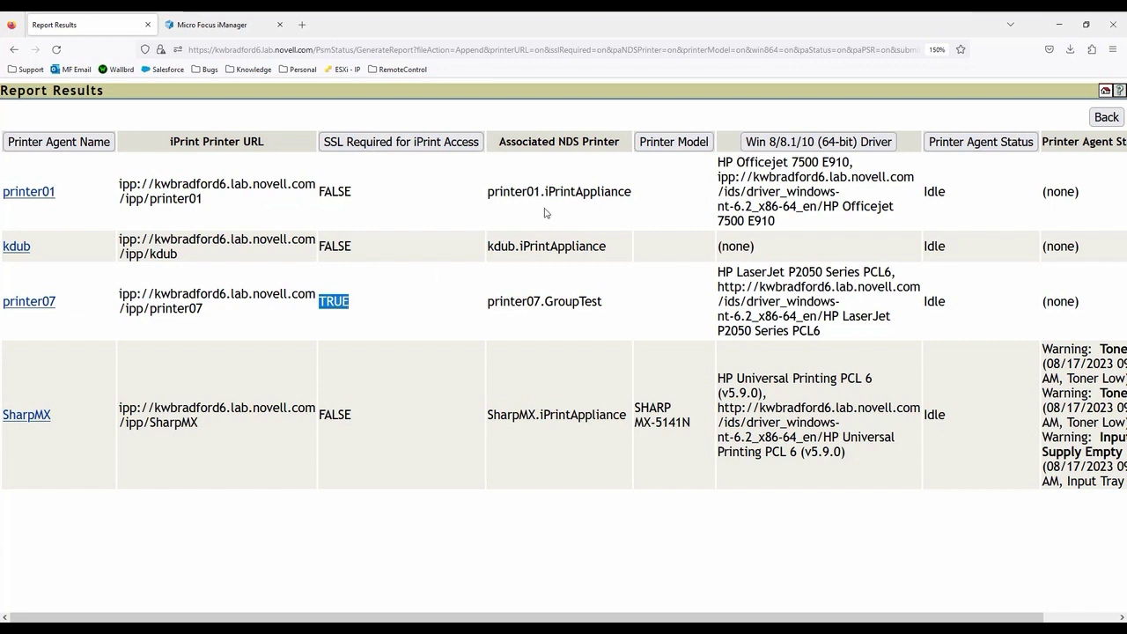
left_click(537, 280)
left_click_drag(544, 191, 625, 191)
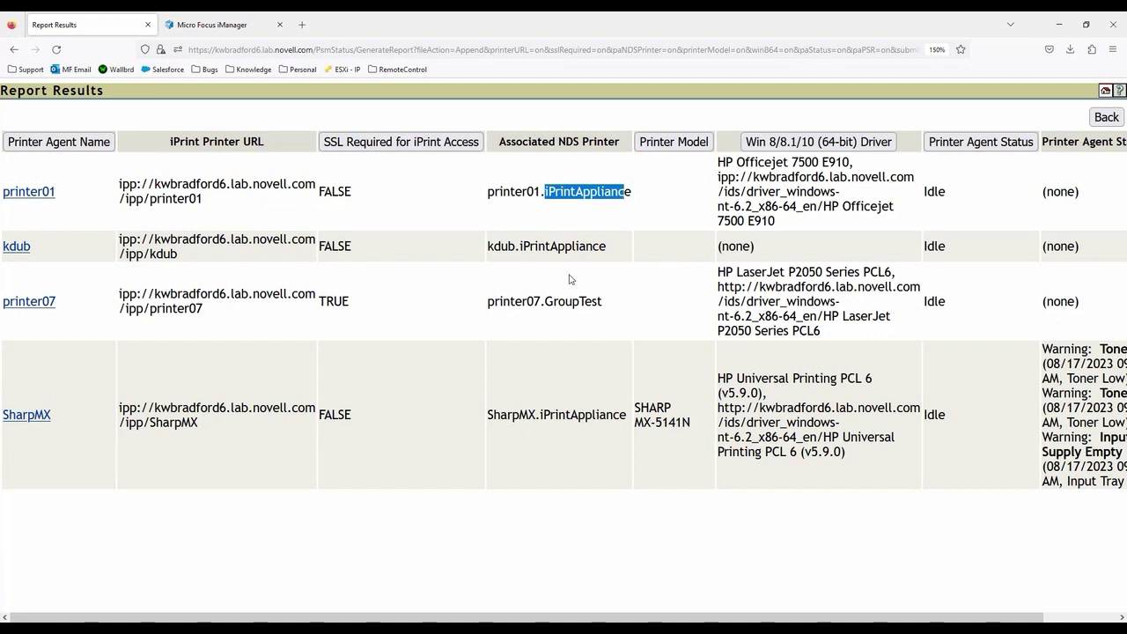
left_click_drag(544, 301, 600, 301)
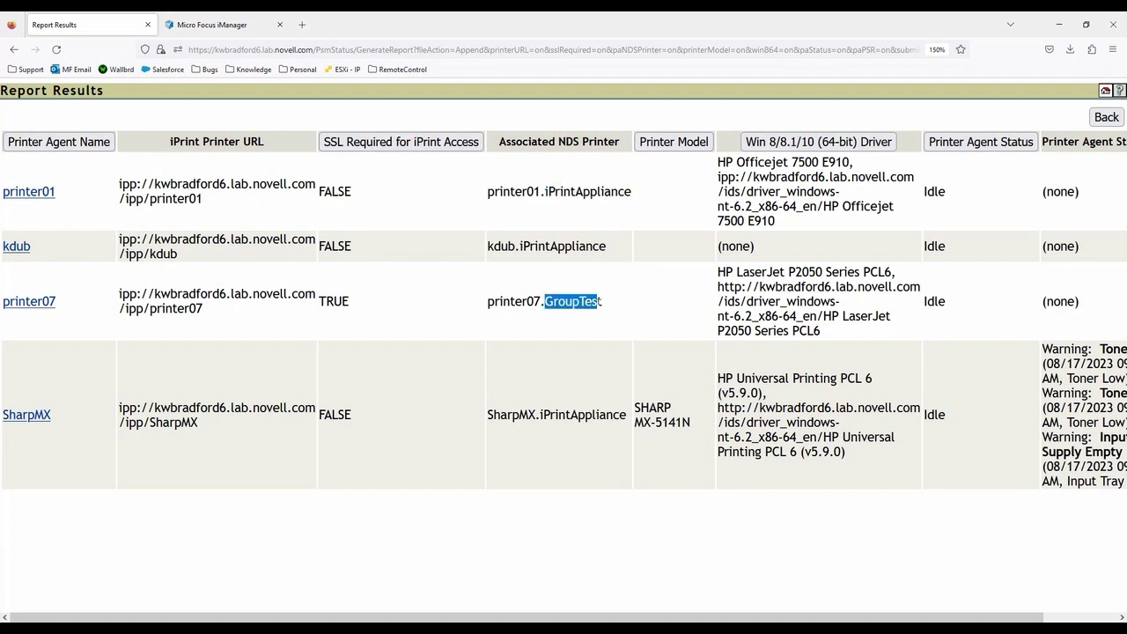
left_click(600, 302)
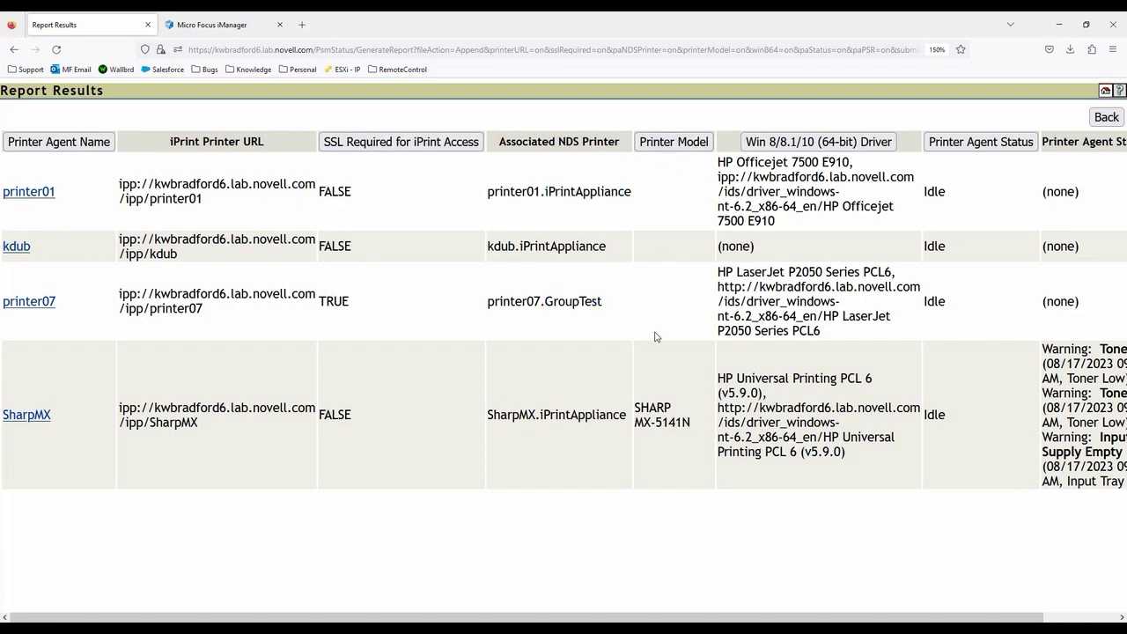
Examine the SharpMX printer model and each printer's Win 8/8.1/10 (64-bit) driver in the report results.
left_click_drag(635, 405, 700, 428)
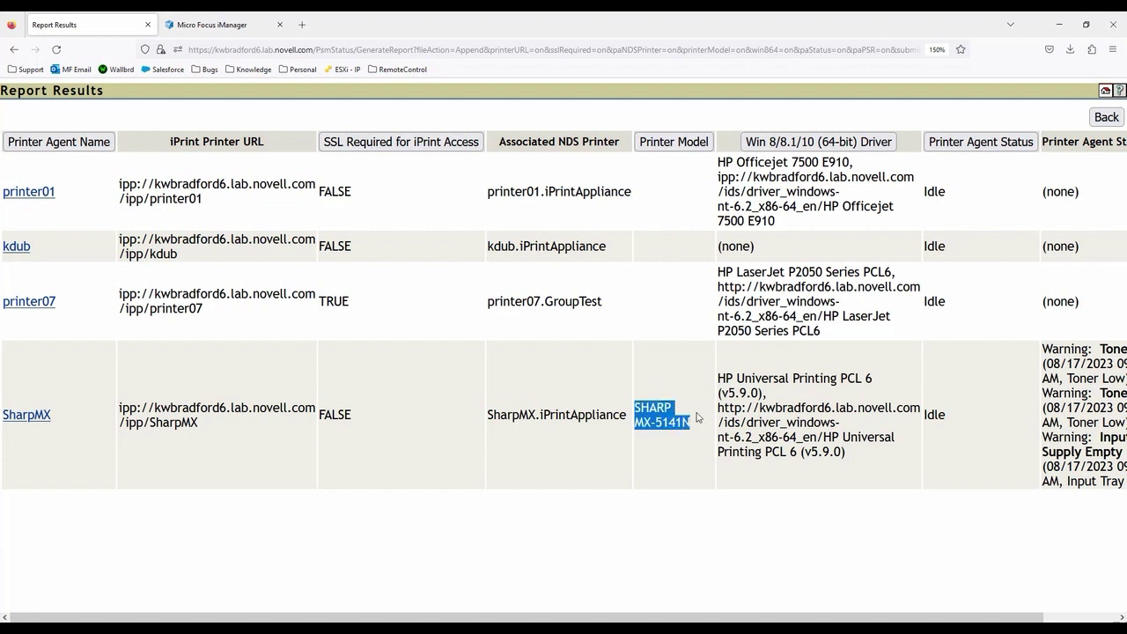
left_click(667, 317)
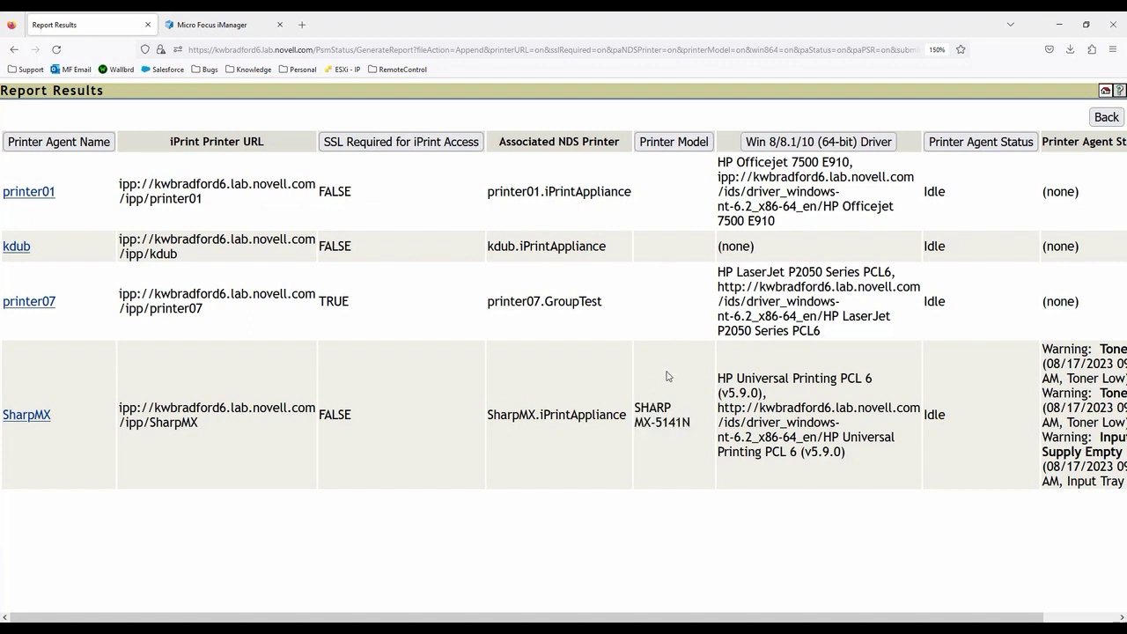
left_click_drag(635, 405, 697, 428)
left_click(691, 429)
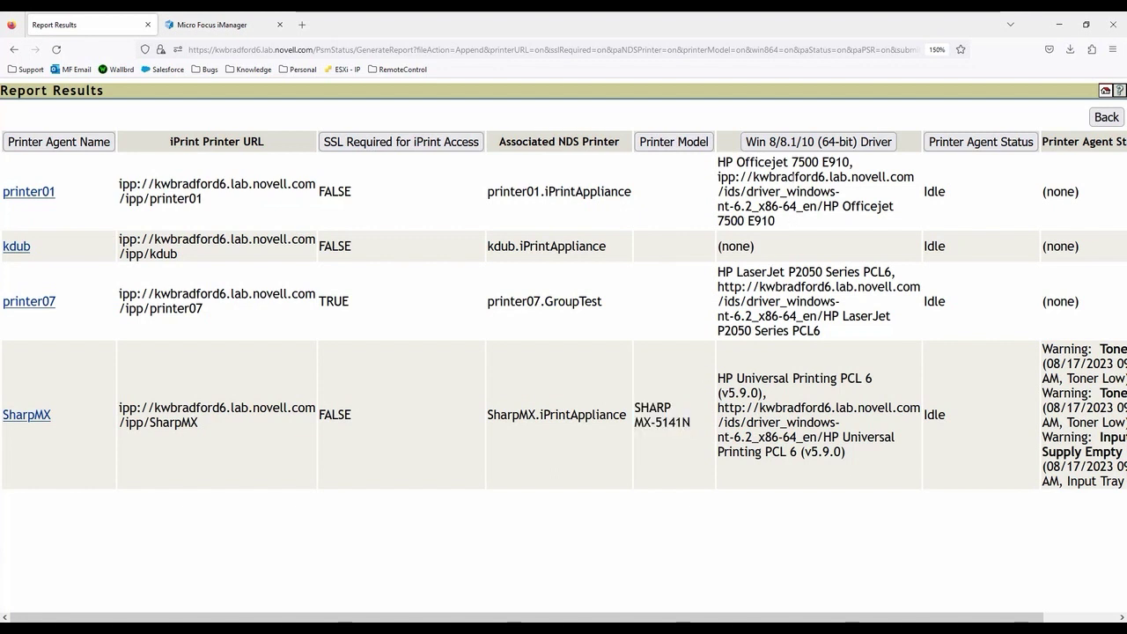
left_click_drag(752, 177, 788, 178)
left_click(788, 179)
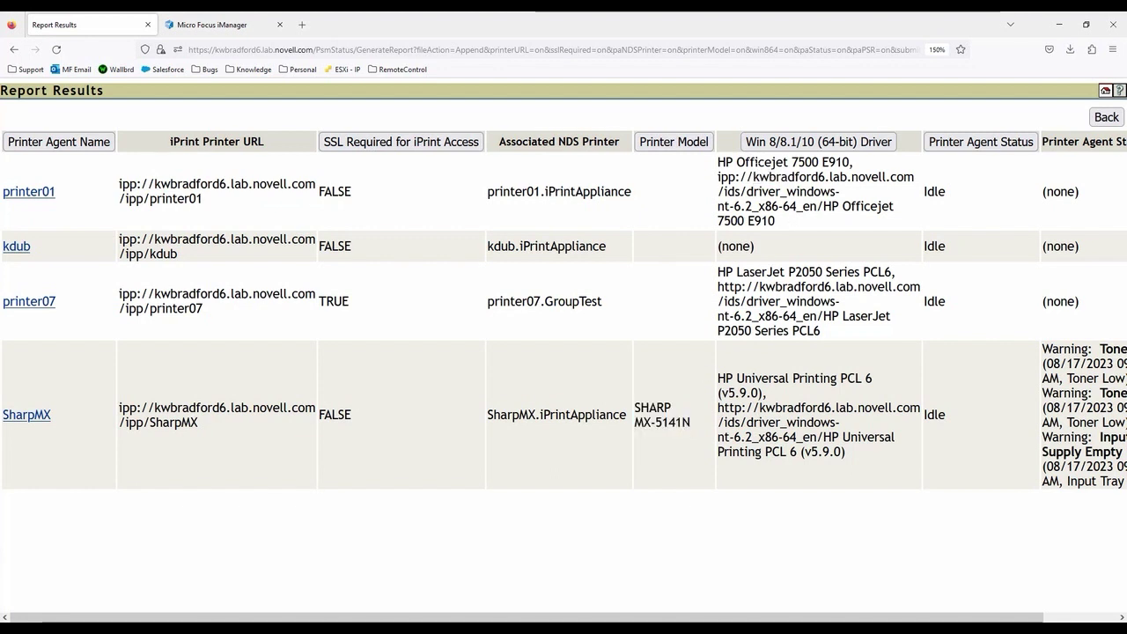
left_click_drag(718, 162, 785, 162)
left_click_drag(718, 273, 871, 272)
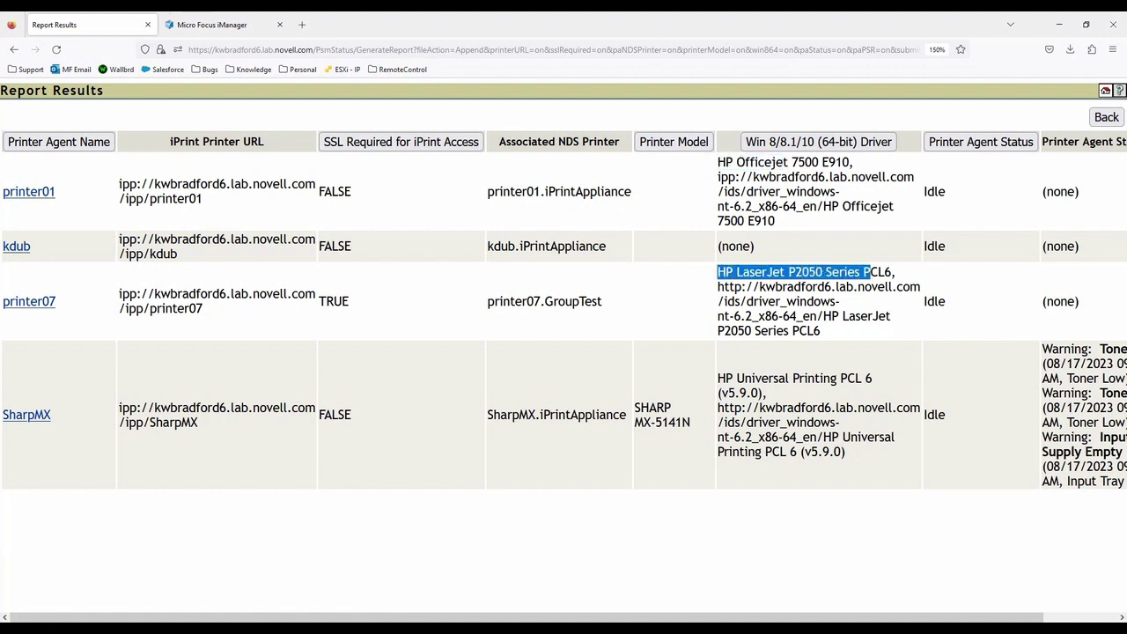
double_click(736, 246)
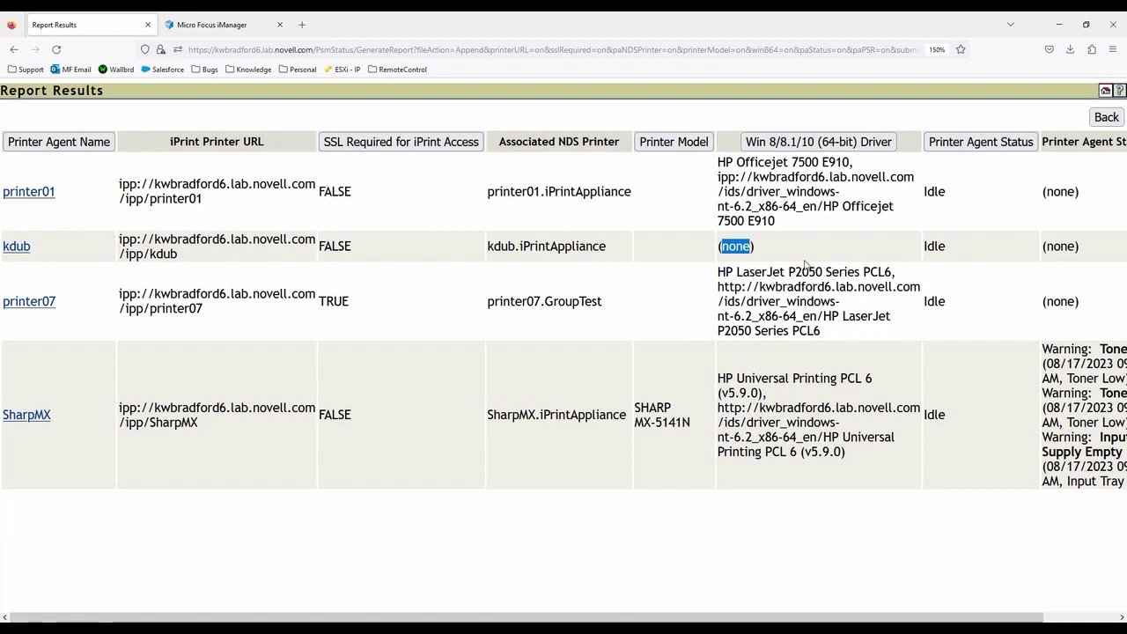
left_click(395, 514)
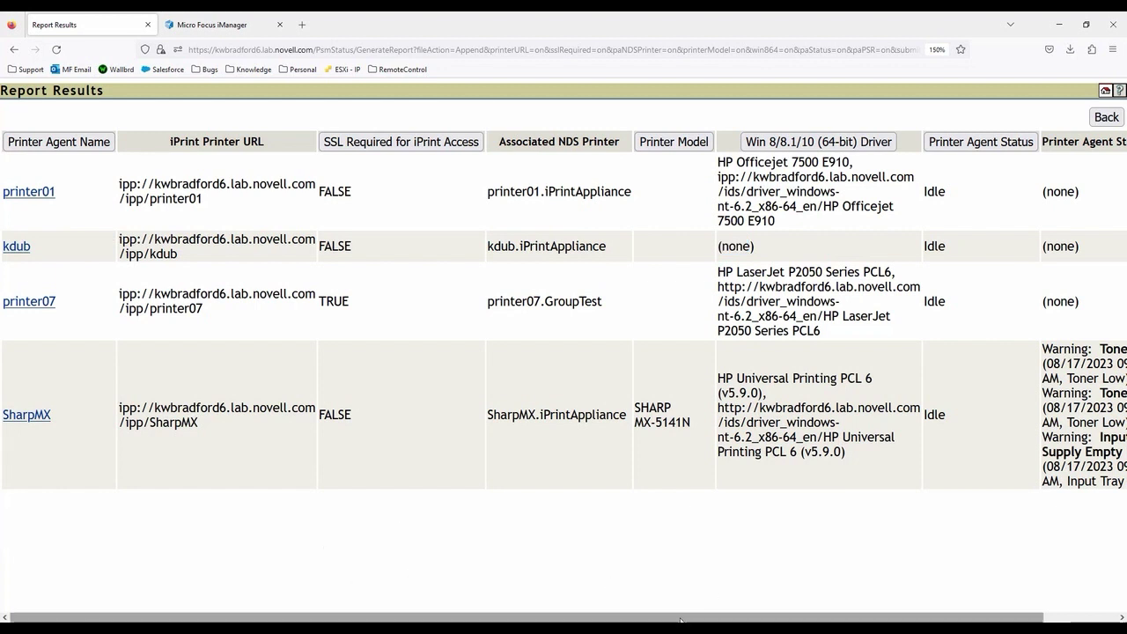
Check the Printer Agent State Reasons reported for SharpMX and printer07.
left_click_drag(681, 620, 755, 620)
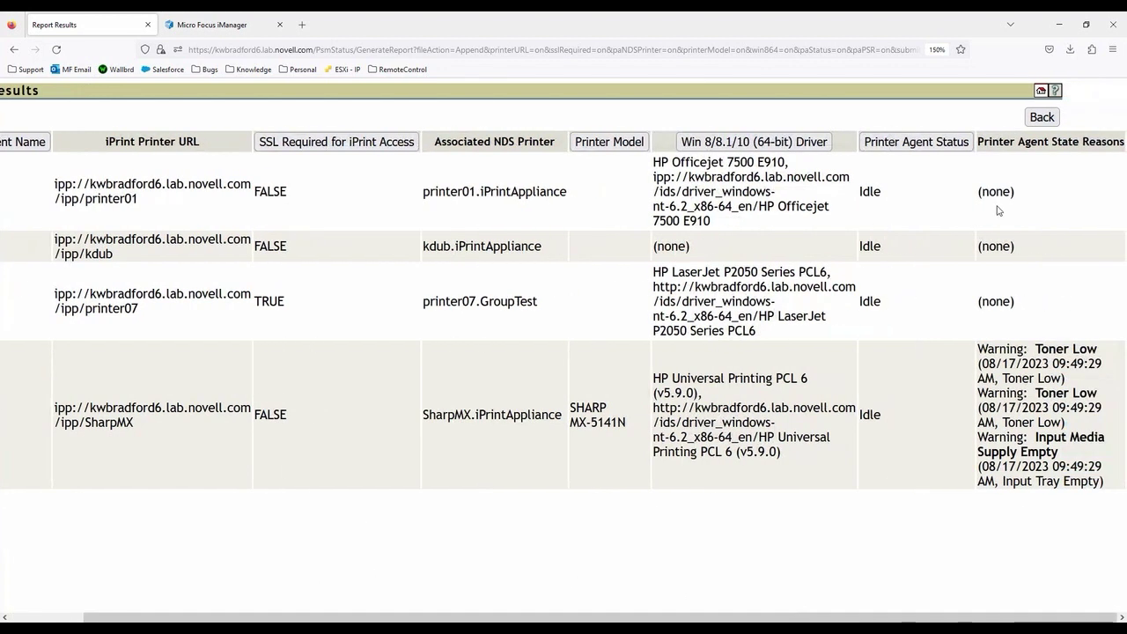
left_click_drag(1010, 141, 1080, 141)
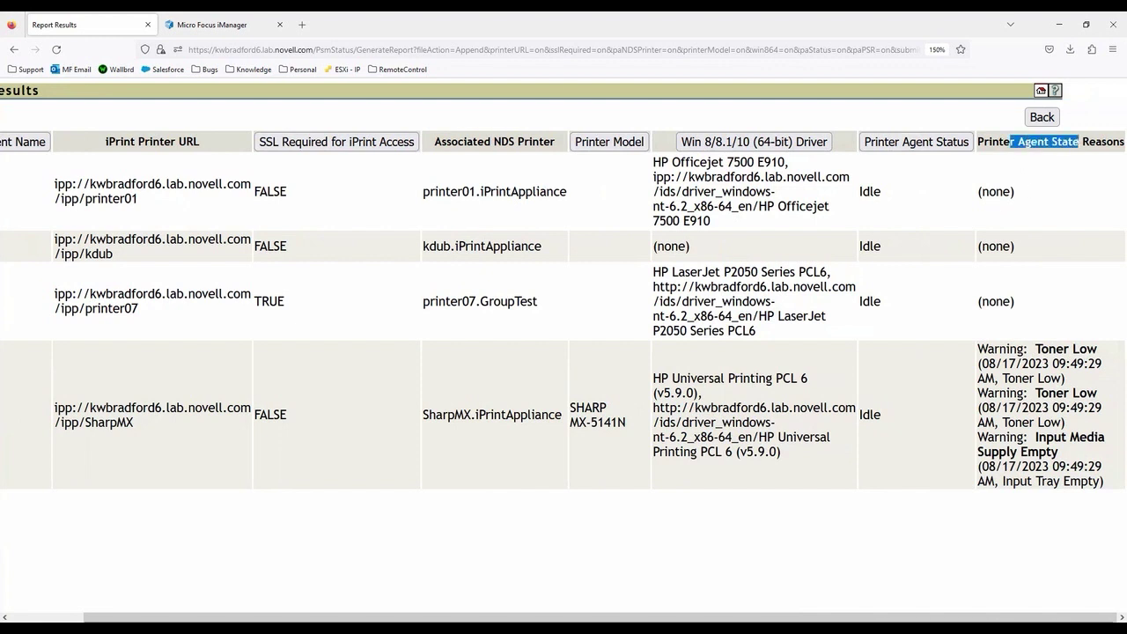
left_click_drag(988, 349, 1106, 481)
left_click(1103, 482)
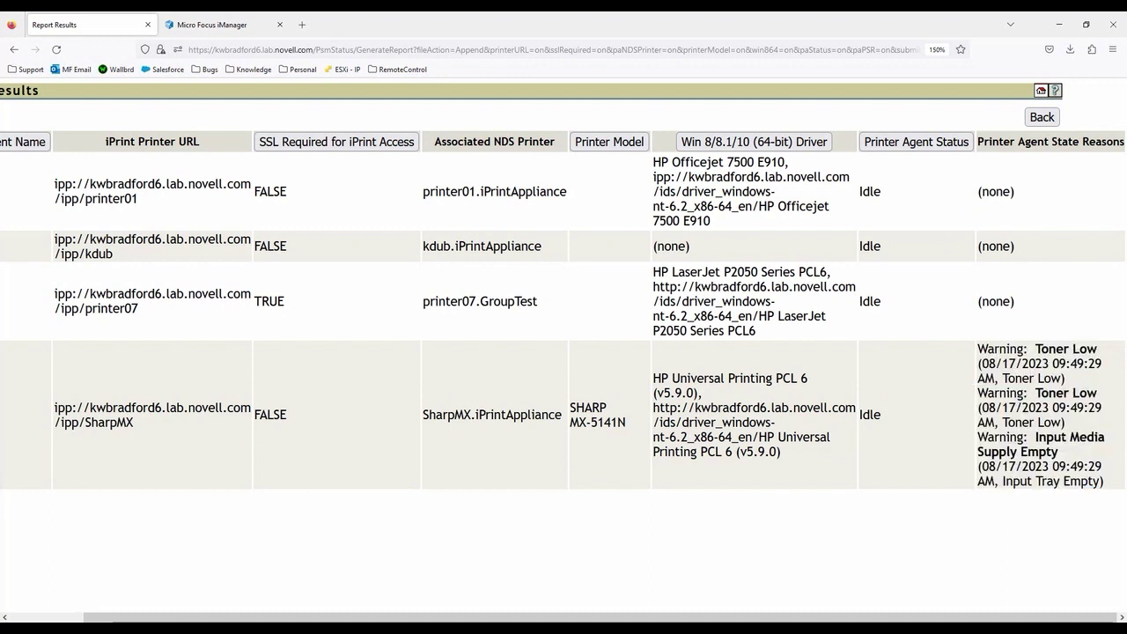
double_click(998, 301)
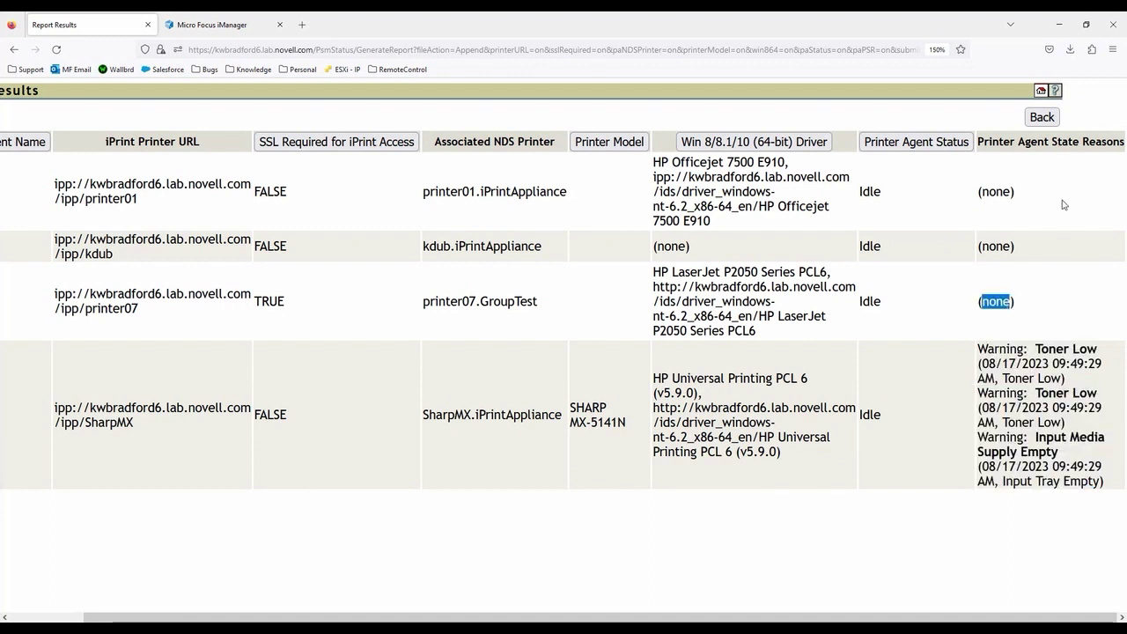
Leave the report results and go back to the iPrint Manager page listing the printer agents.
left_click(1043, 117)
left_click(1099, 117)
left_click(1099, 118)
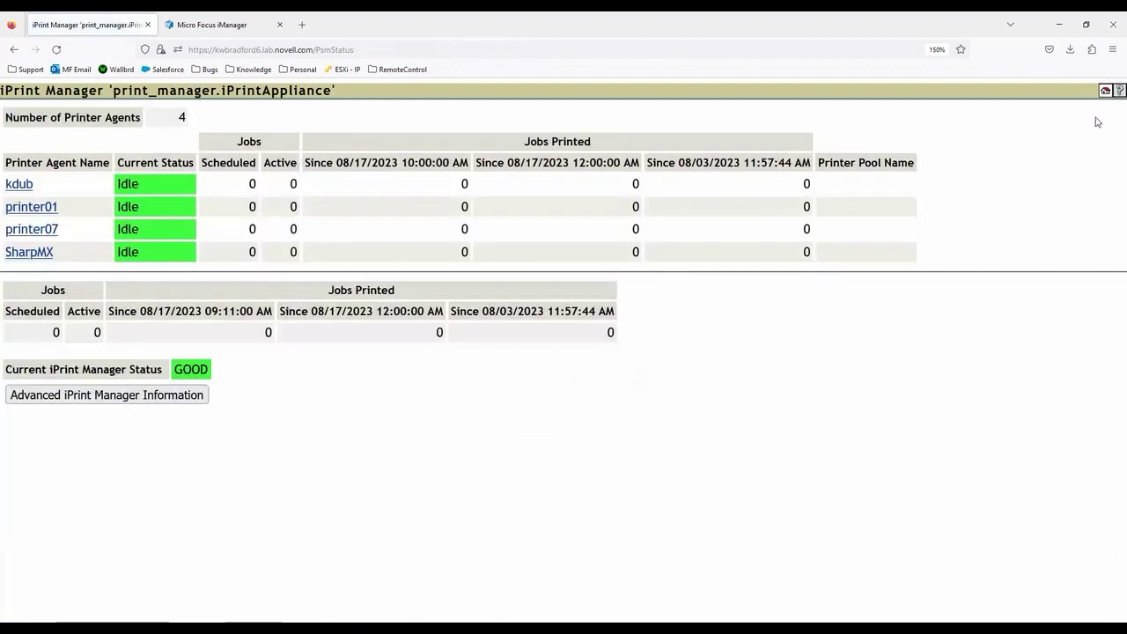